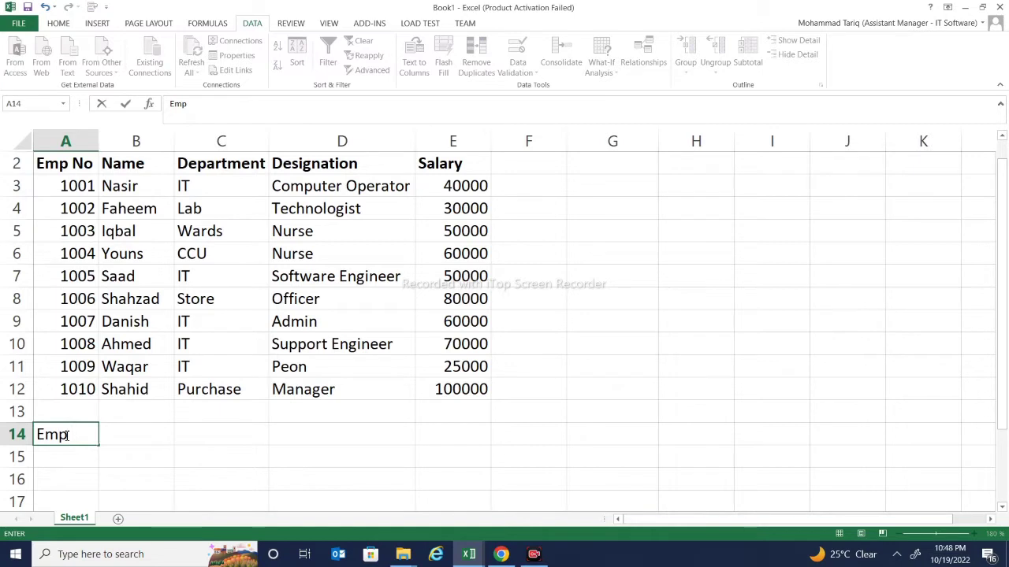
- Label A14 "Emp No" and A15 "Name", and enter the first record's employee number in B14
type("No")
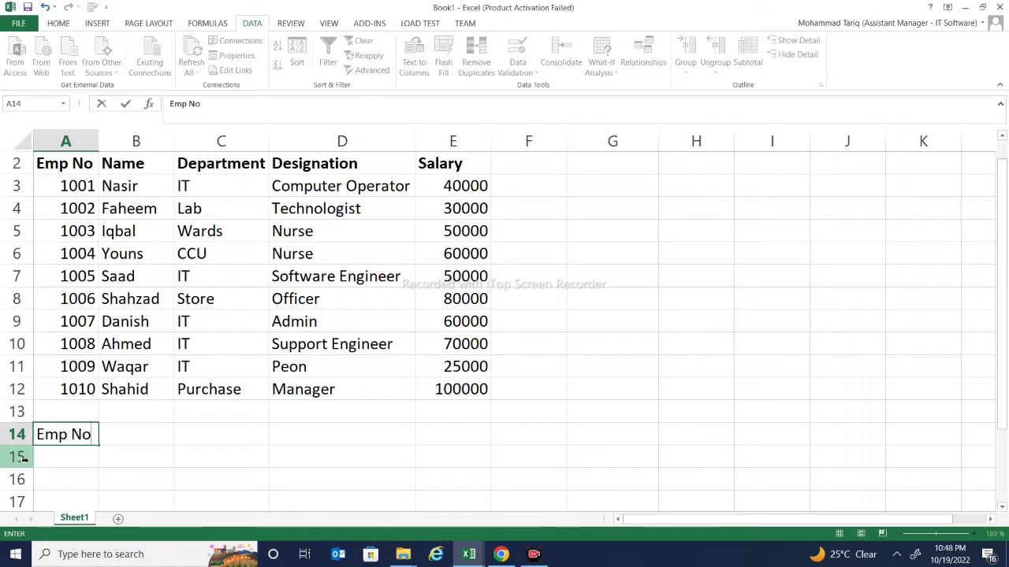
left_click(57, 463)
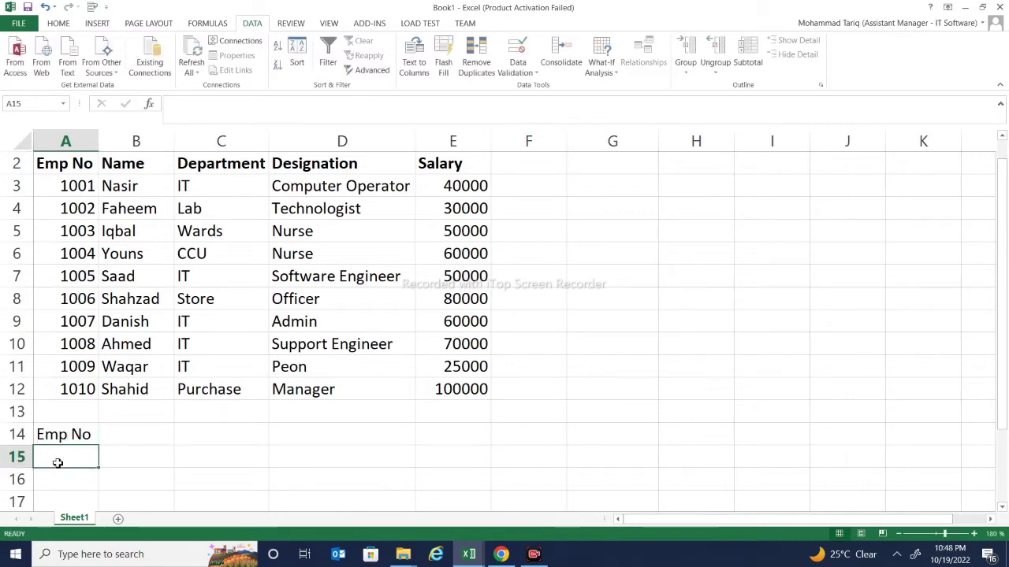
type("Na")
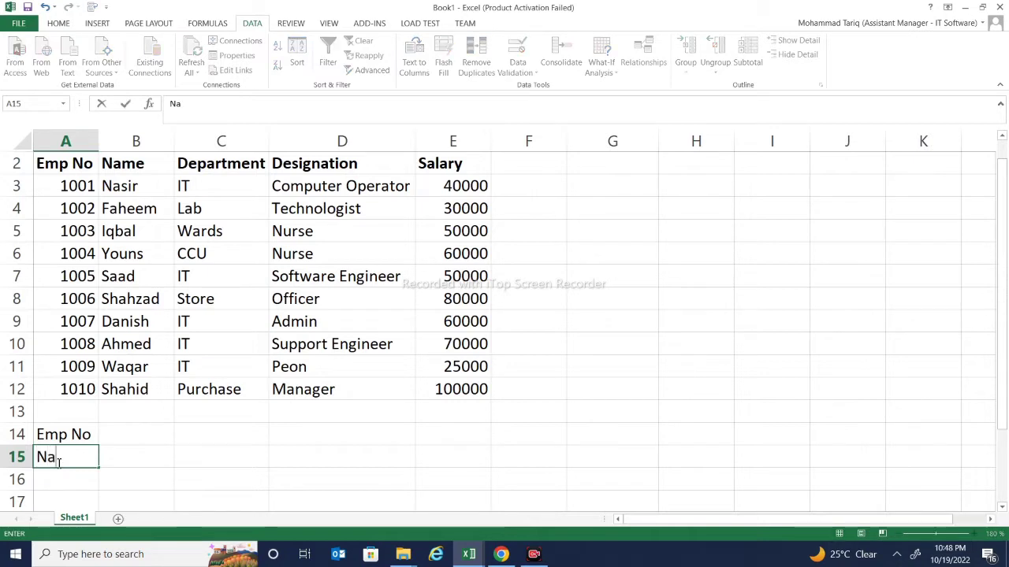
type("me")
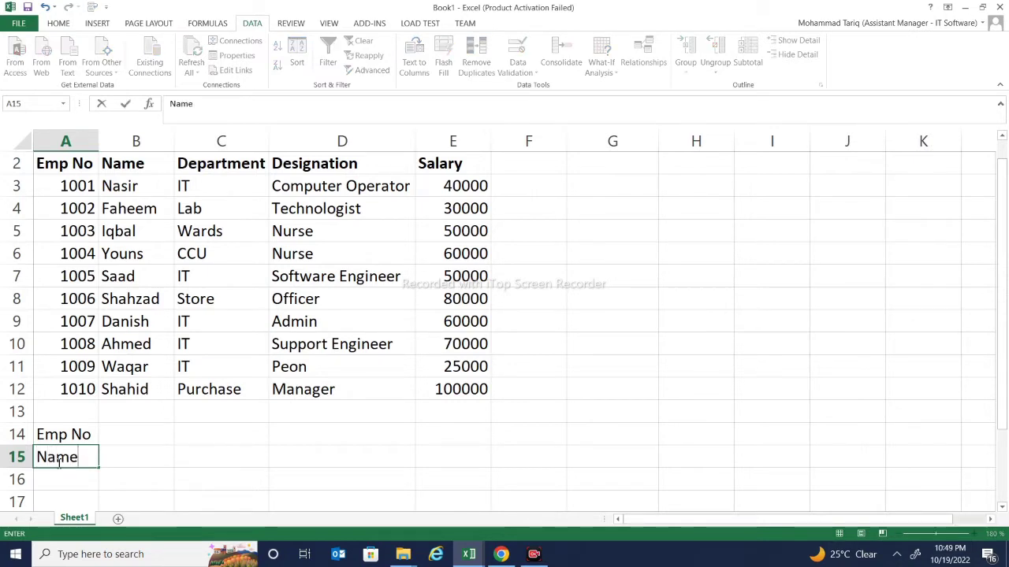
left_click(117, 440)
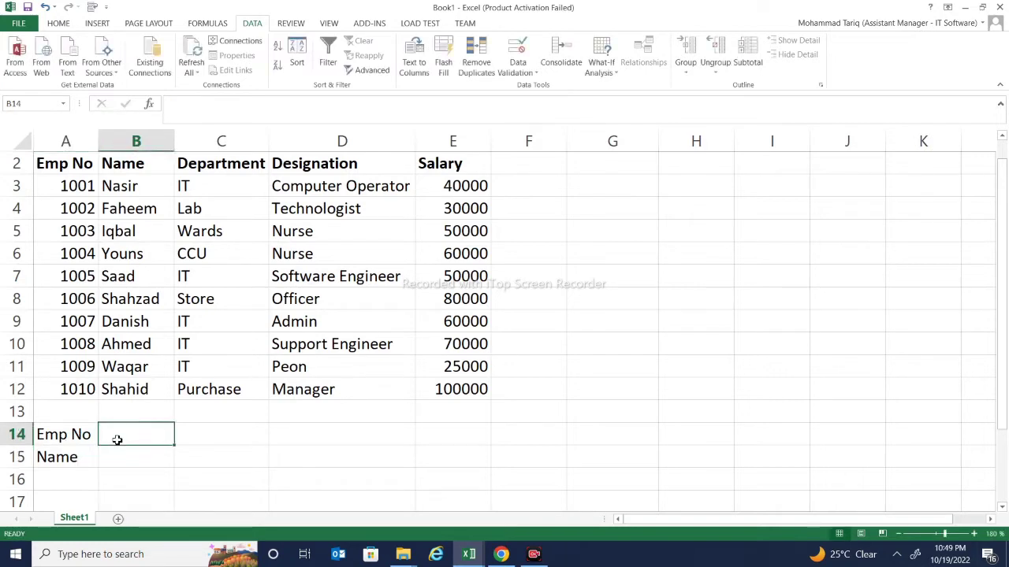
type("1001")
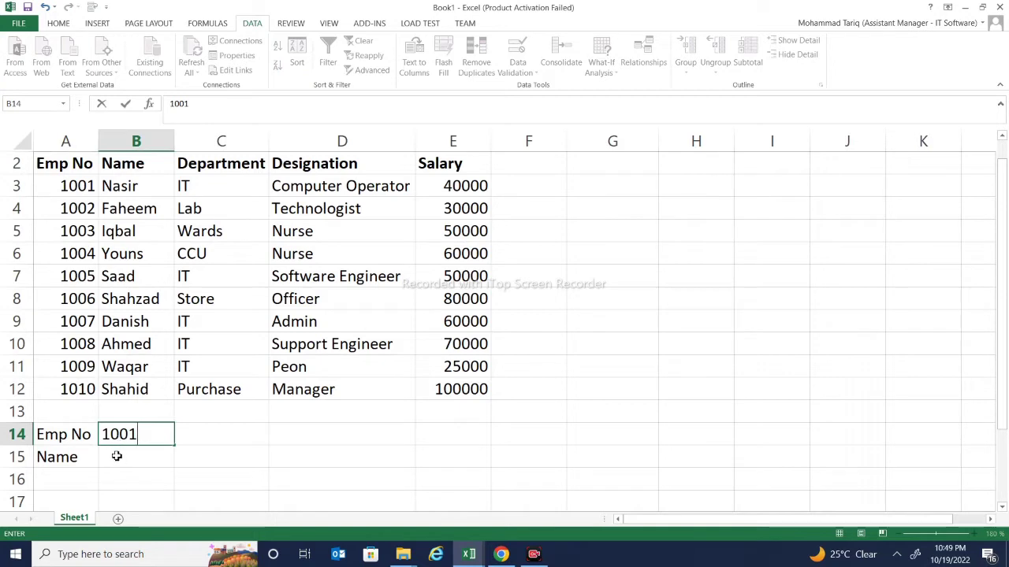
- Look up the employee's name in B15 with the formula =VLOOKUP(B14,A3:E12,2,0)
left_click(117, 456)
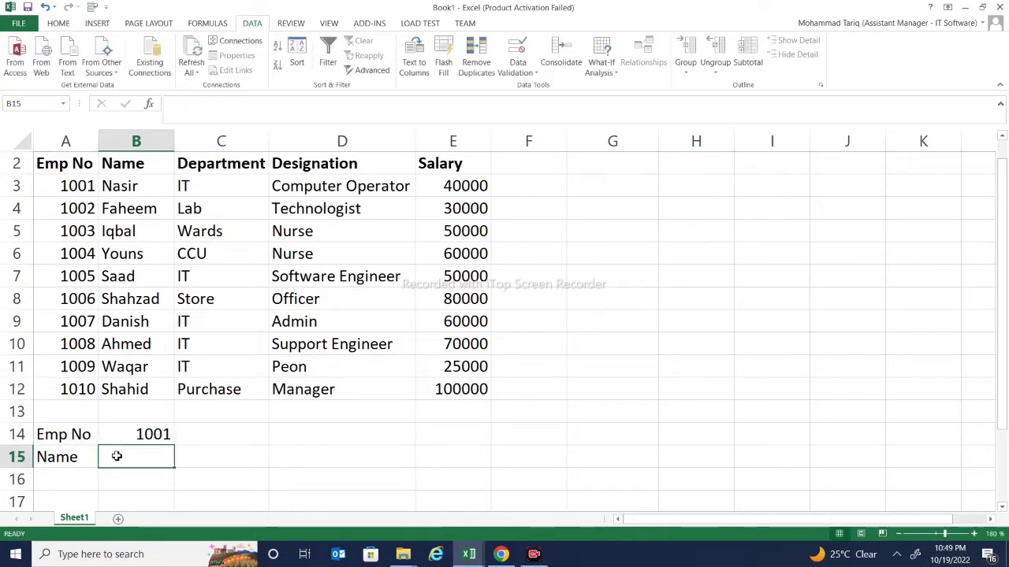
type("=")
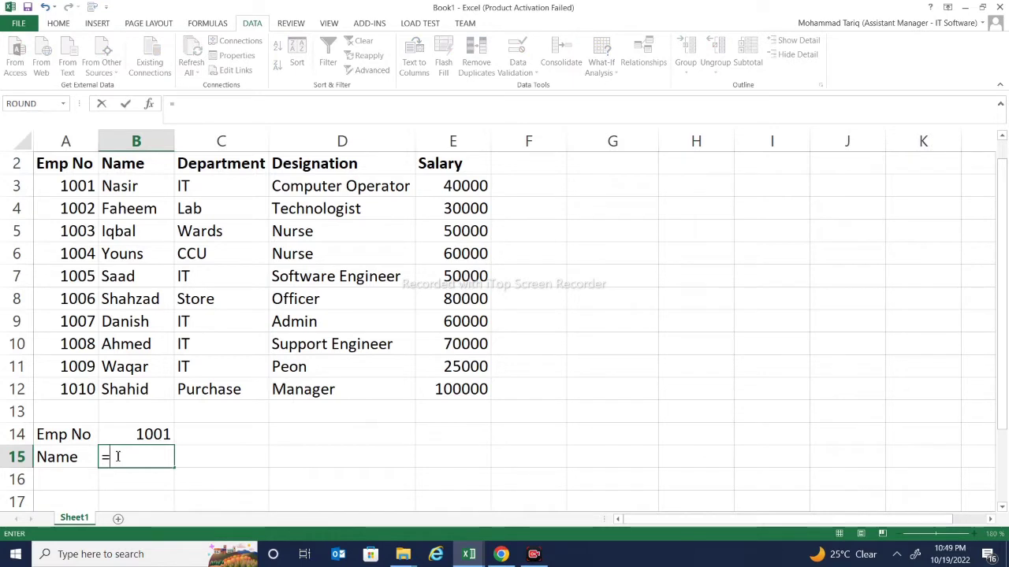
type("v")
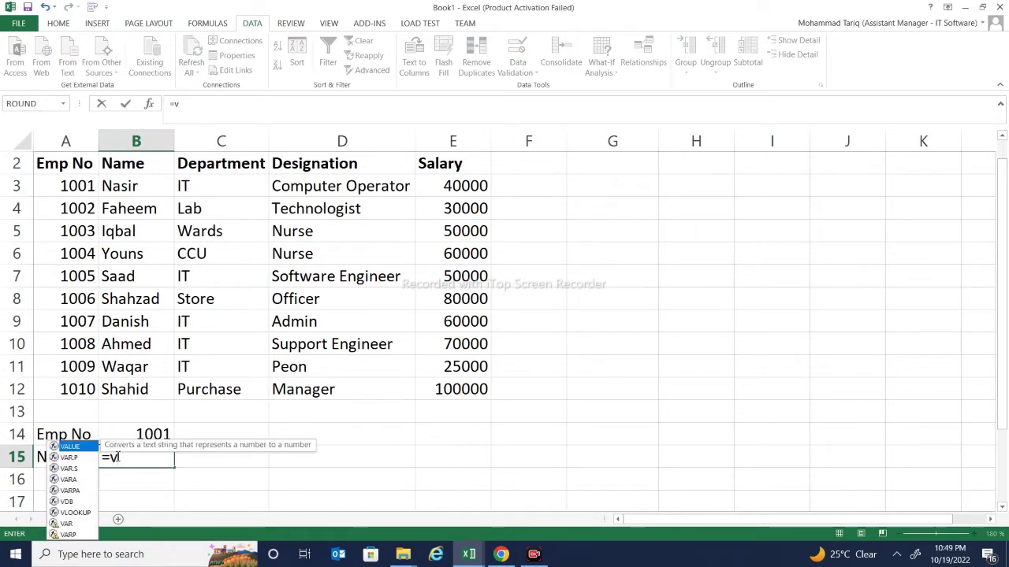
type("l")
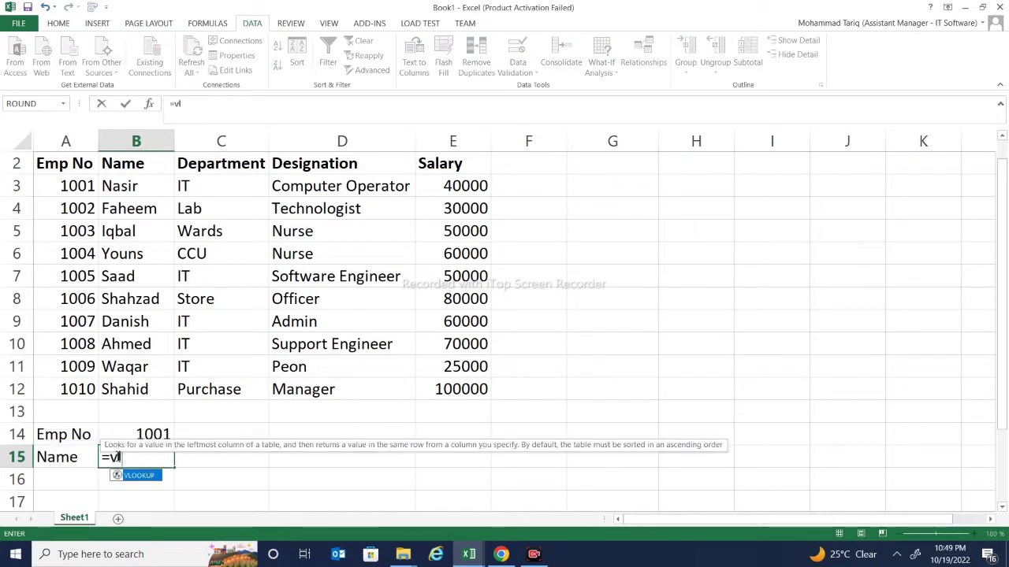
double_click(132, 477)
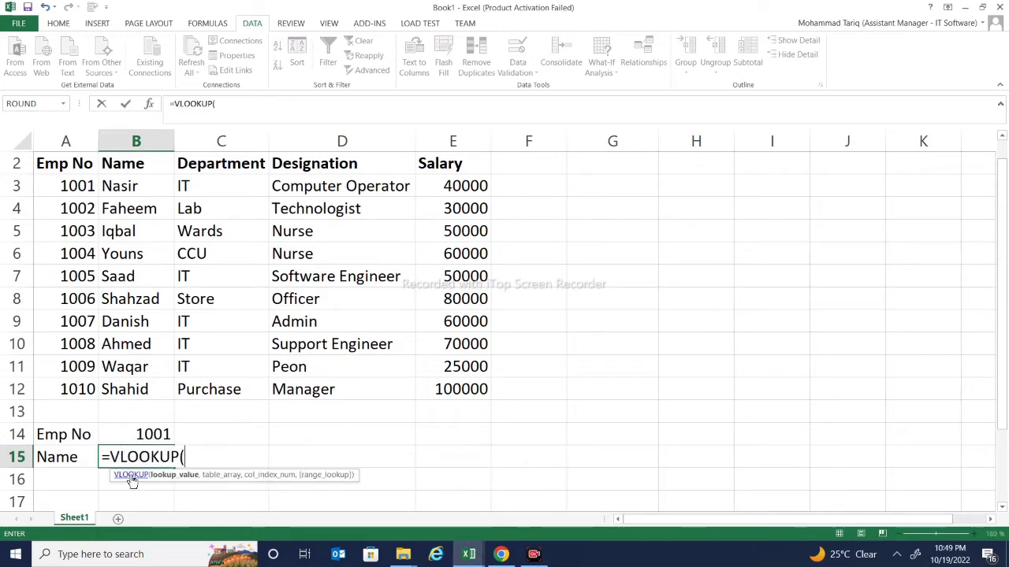
left_click(149, 433)
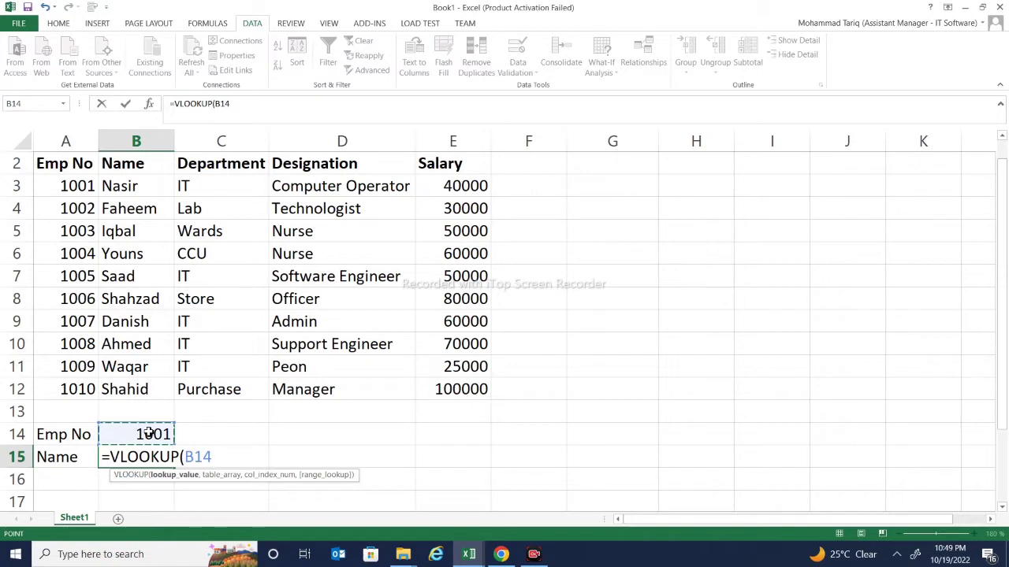
type(",")
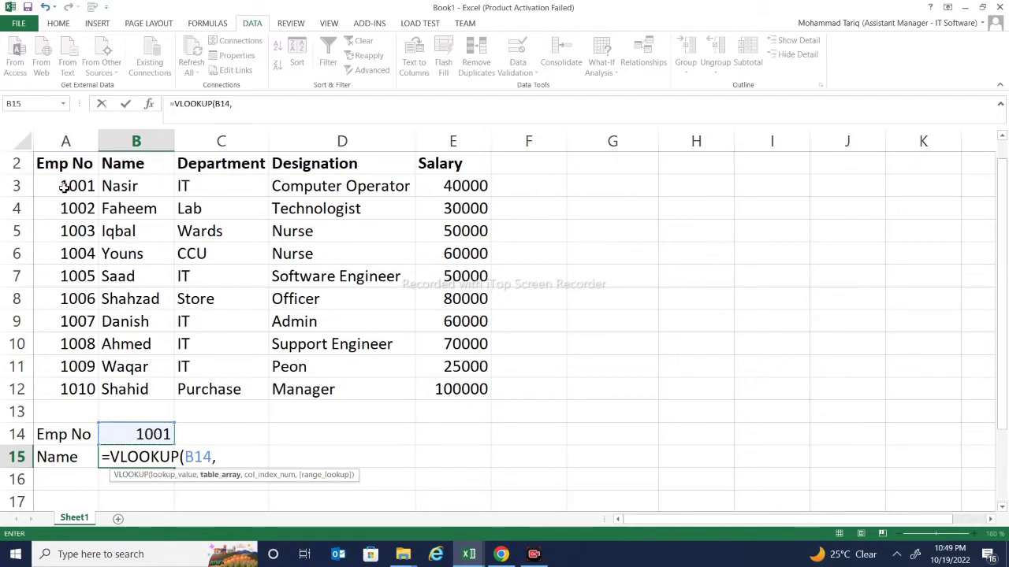
left_click_drag(64, 187, 444, 381)
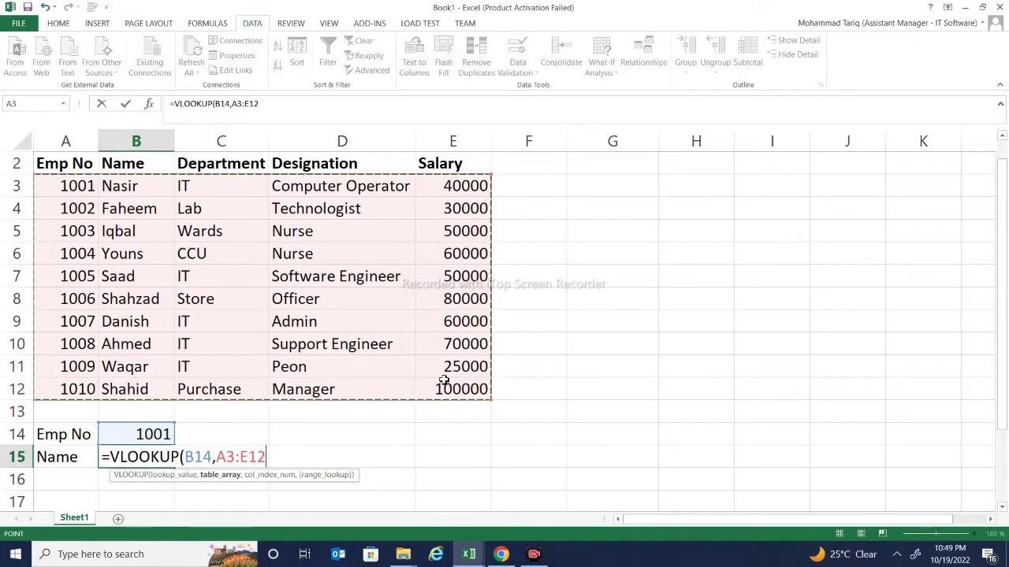
type(",")
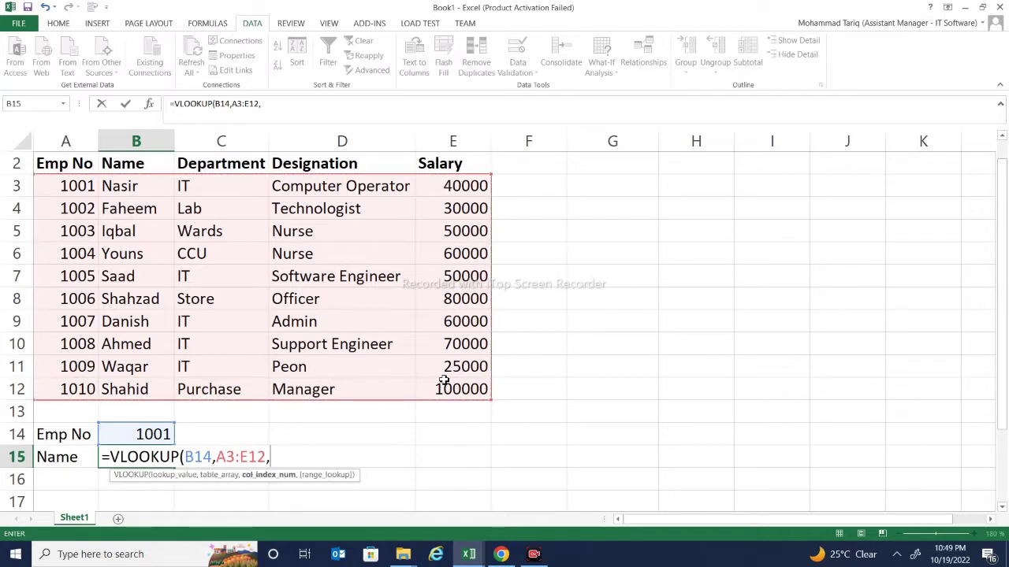
type("2,")
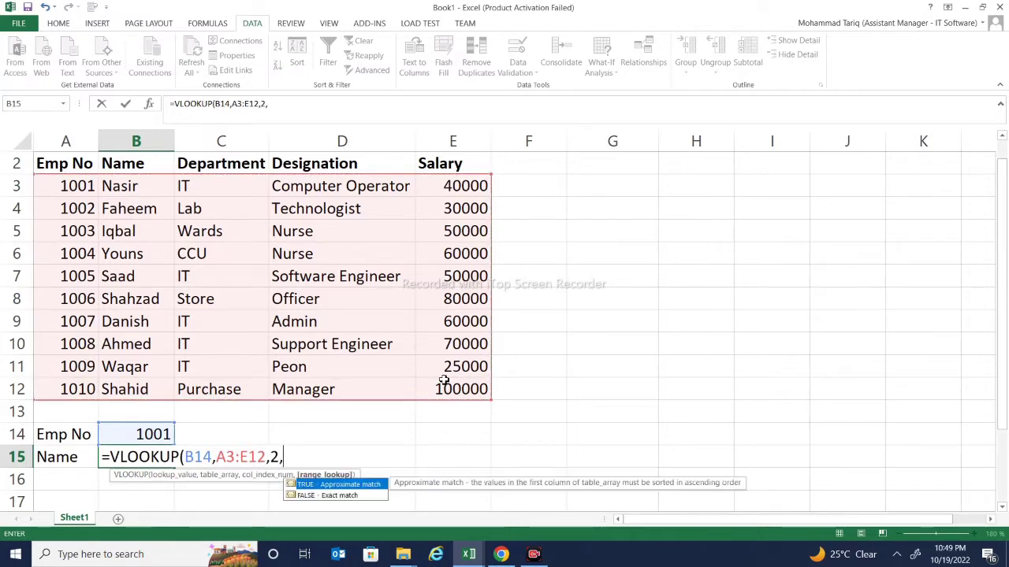
type("0")
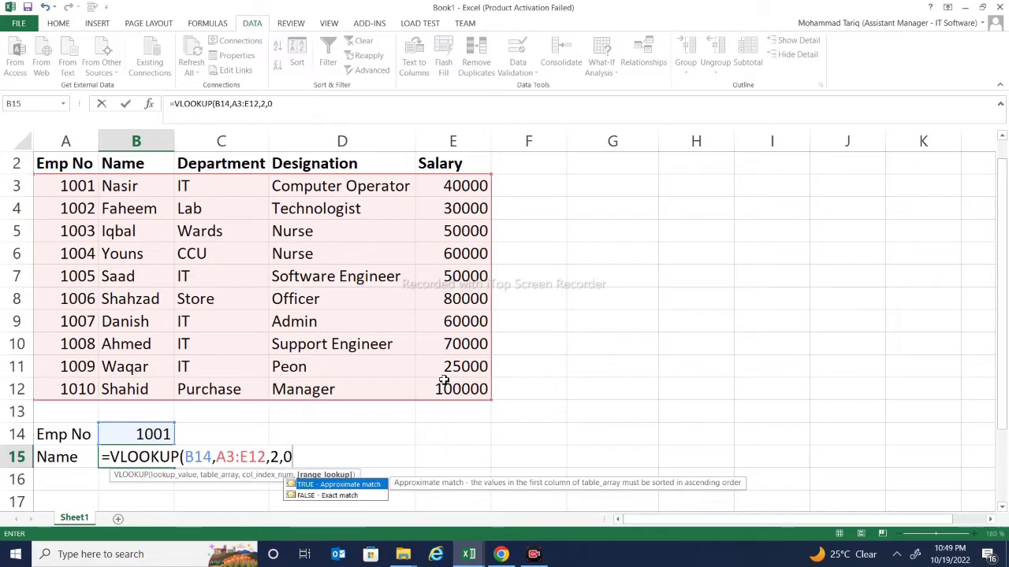
type(")")
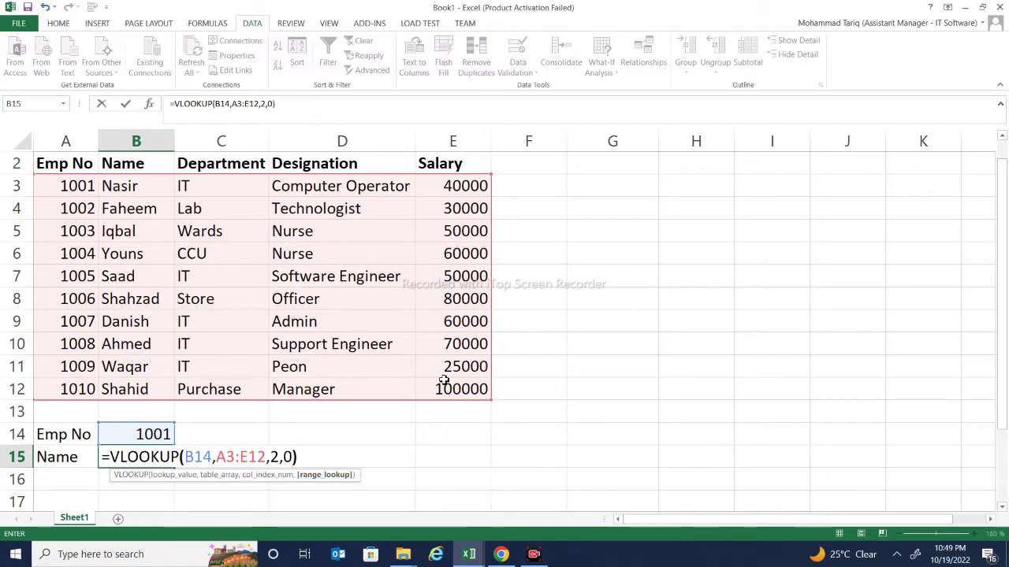
key("Return")
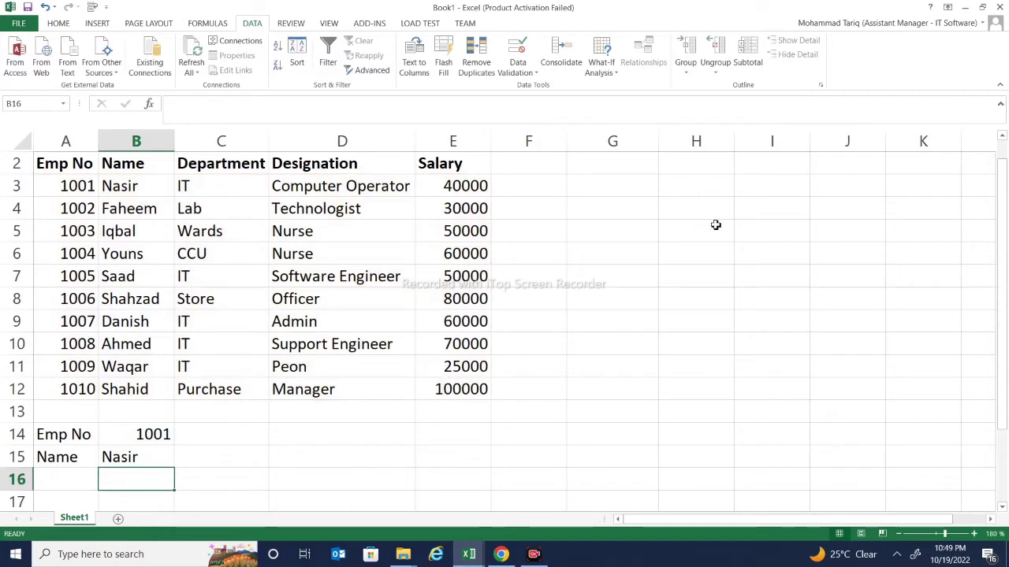
- Begin a second lookup block beside the table with the labels "Emp No" in G5 and "Name" in G6
left_click(584, 231)
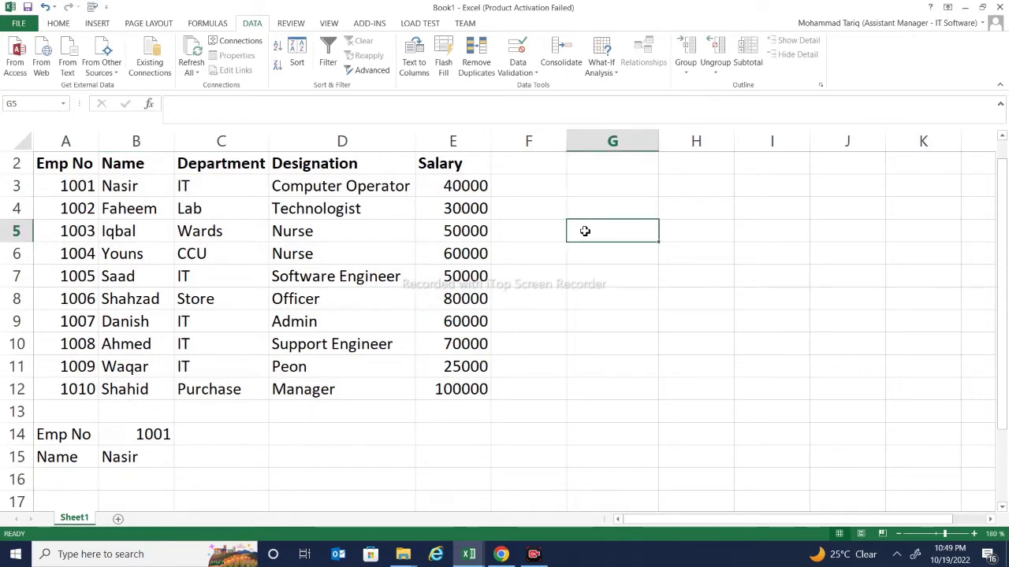
type("E")
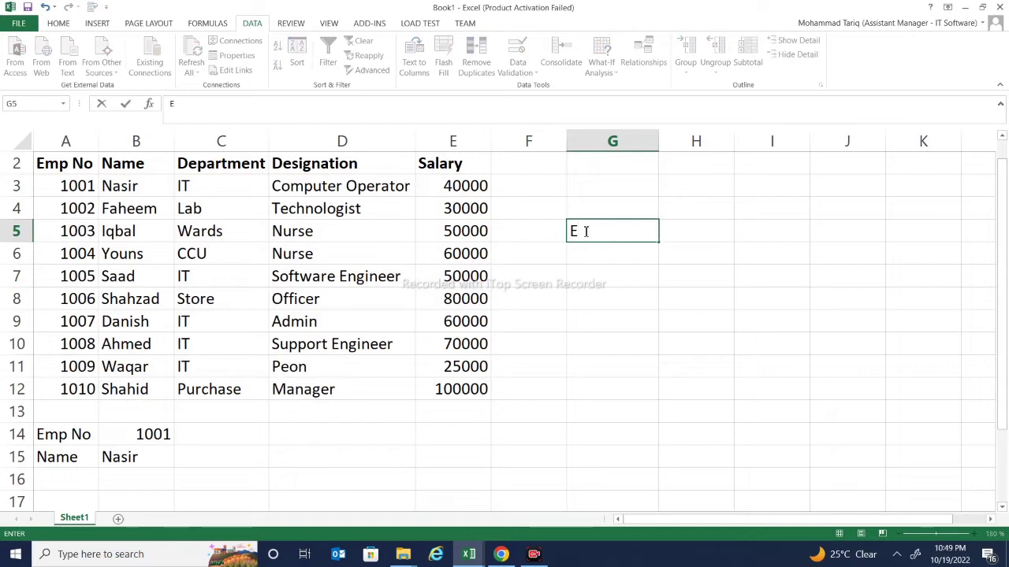
type("mp No")
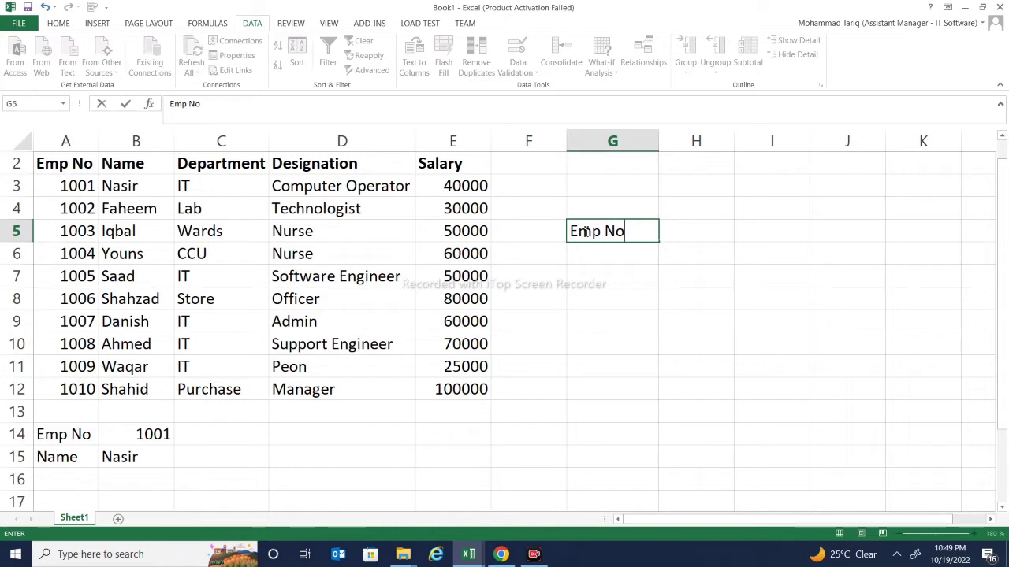
left_click(624, 257)
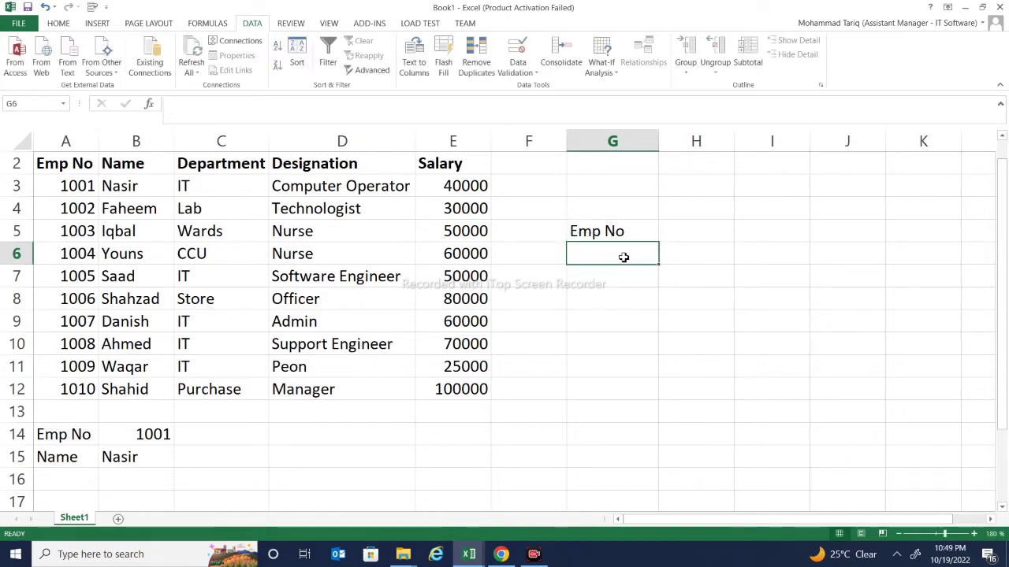
type("Na")
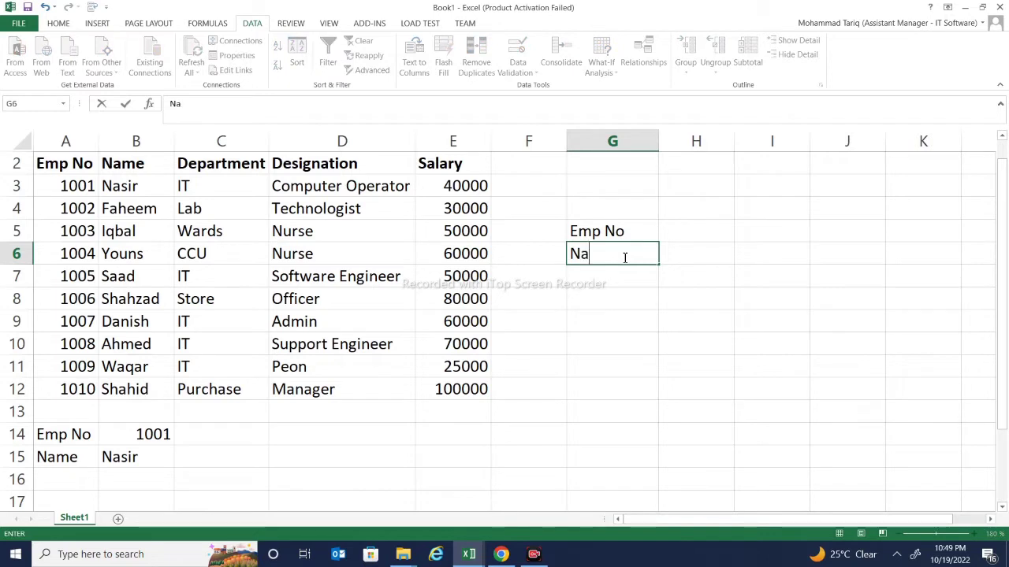
type("me")
key("Return")
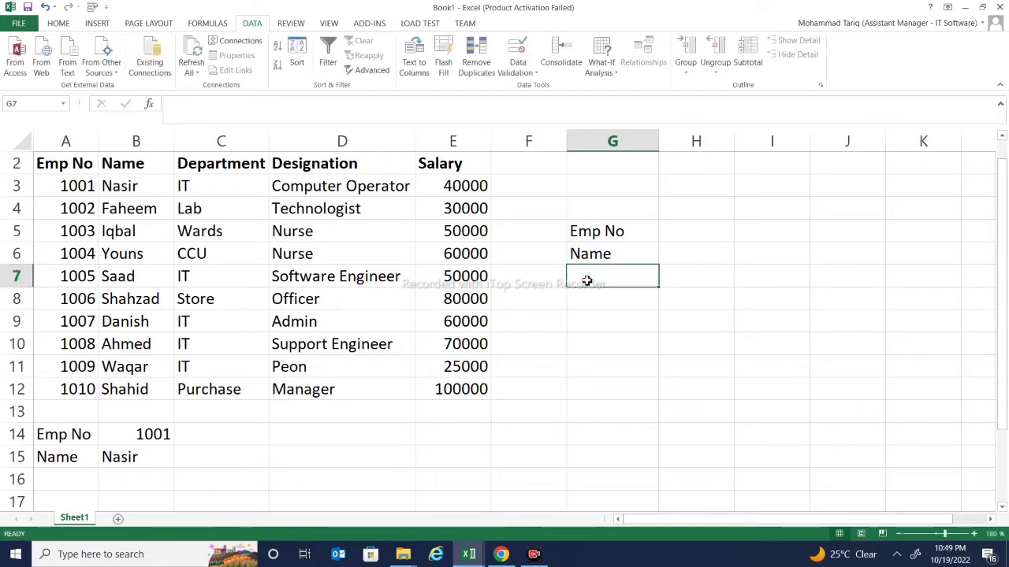
- Add the labels "Department" in G7, "Designation" in G8 and "Salary" in G9
type("Dep")
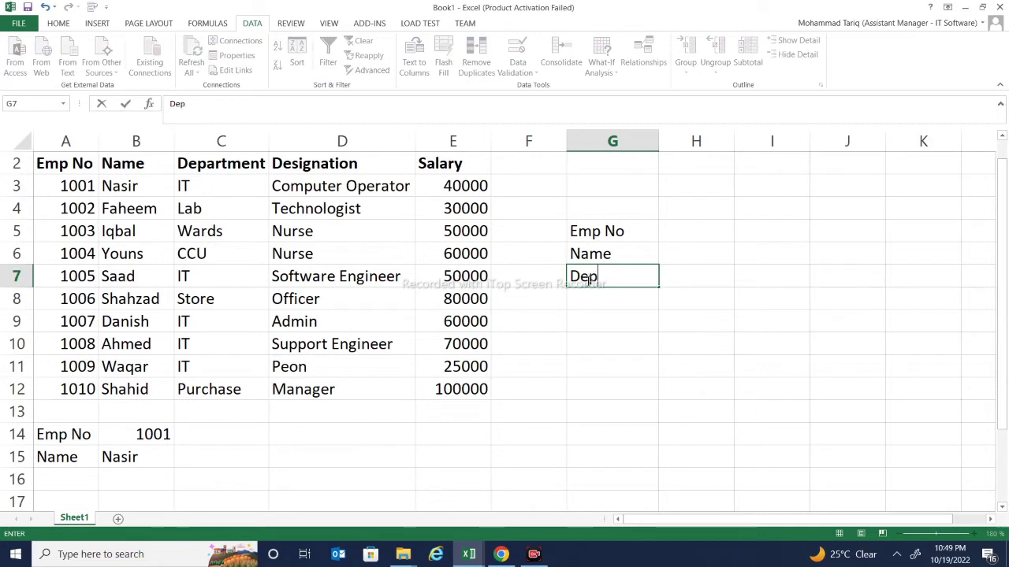
type("artme")
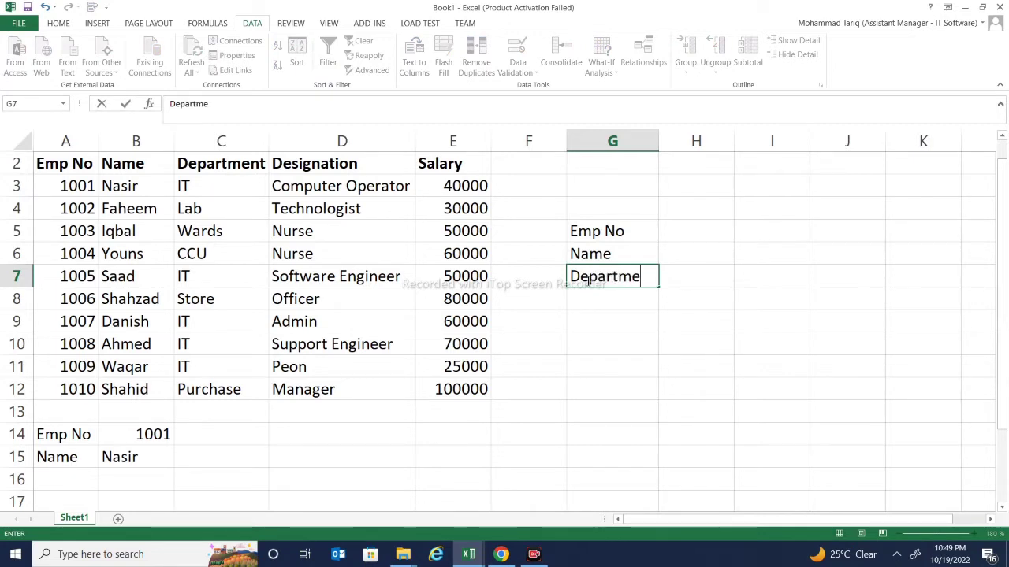
type("nt")
left_click(588, 300)
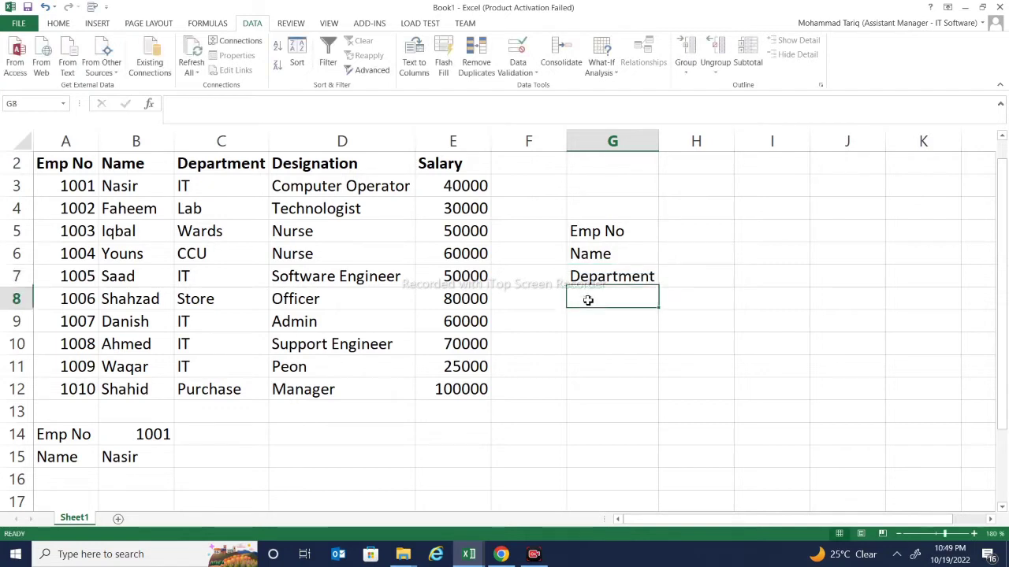
type("Des")
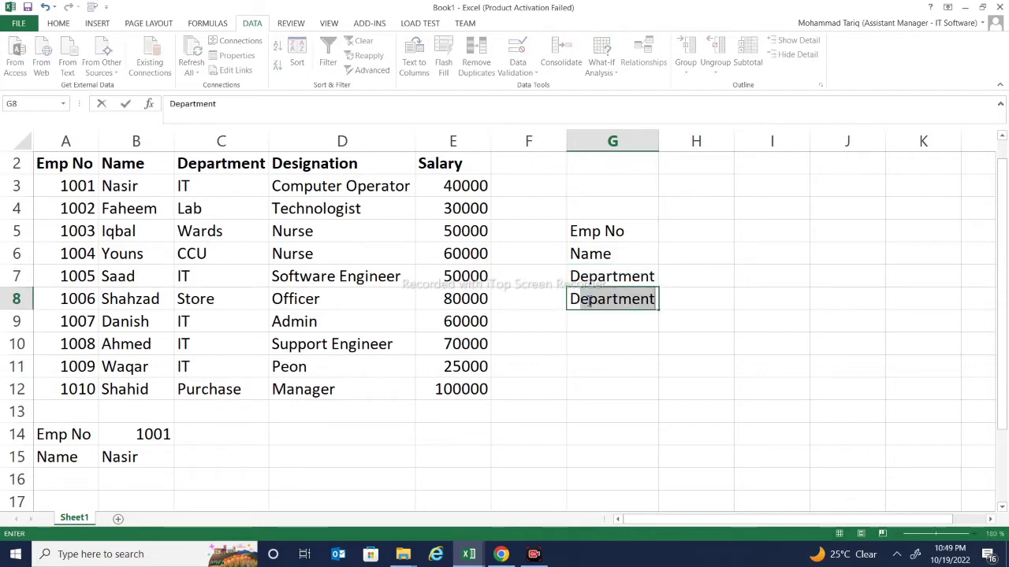
type("i")
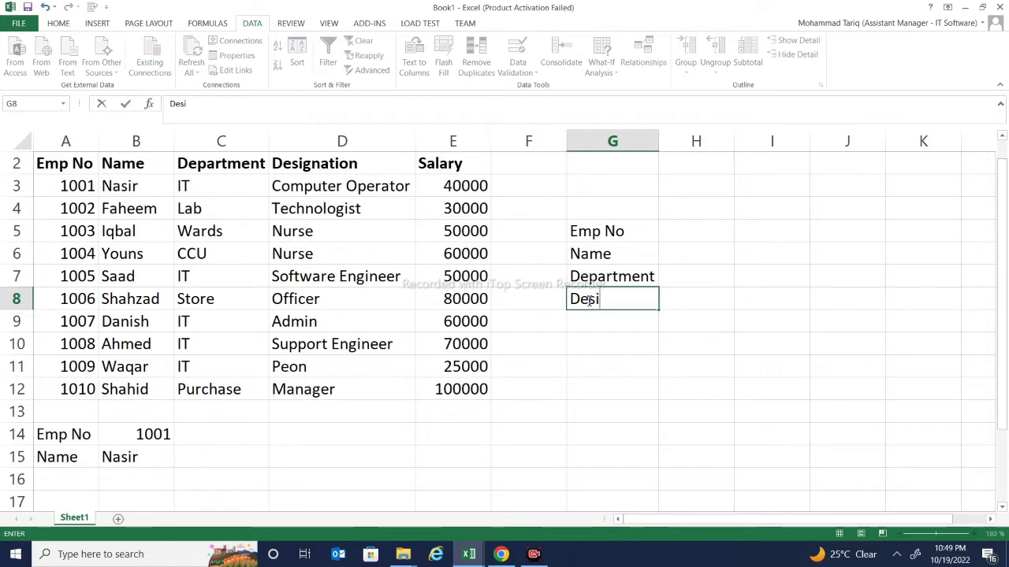
type("gna")
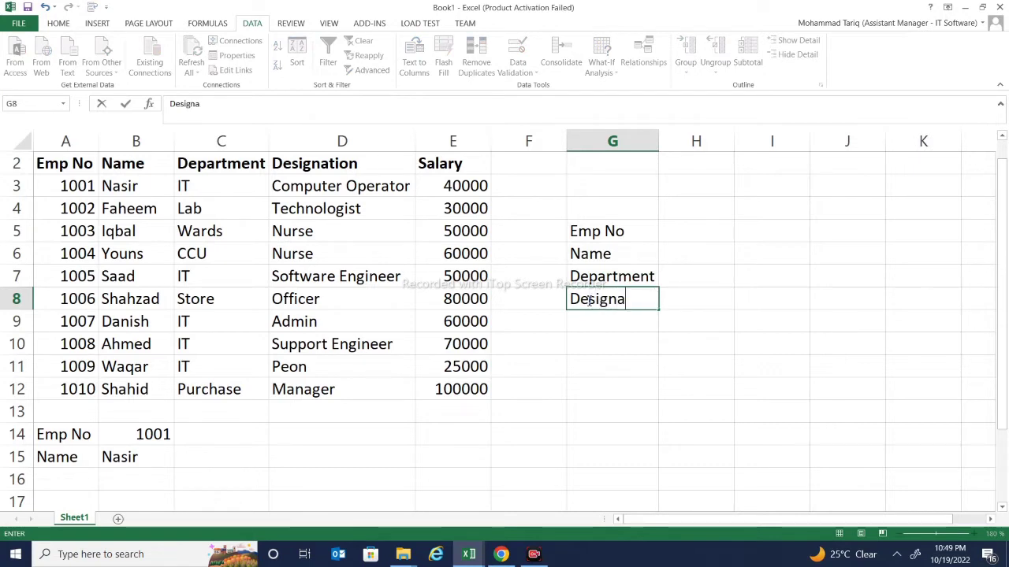
type("tion")
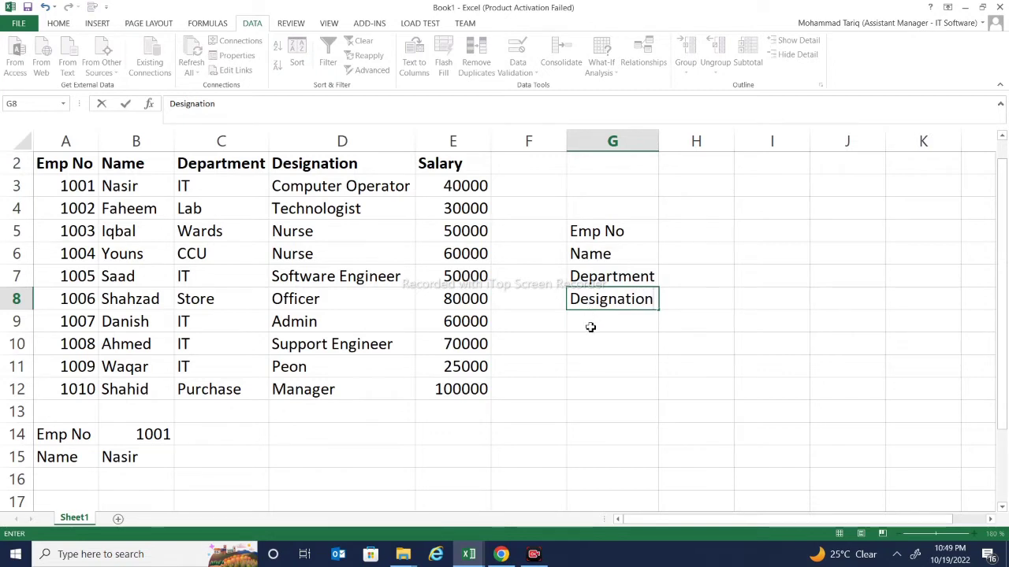
left_click(591, 327)
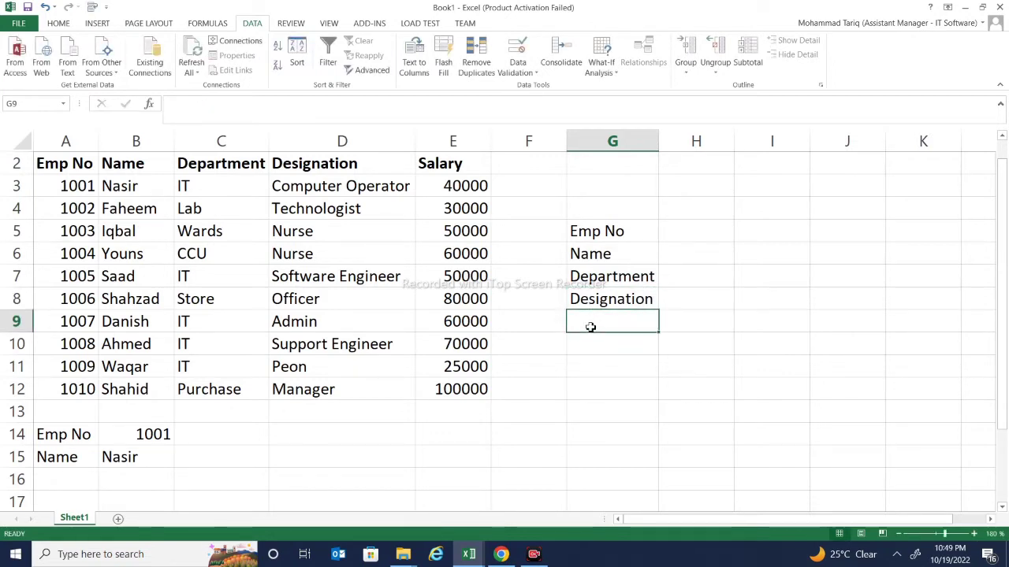
type("Sa")
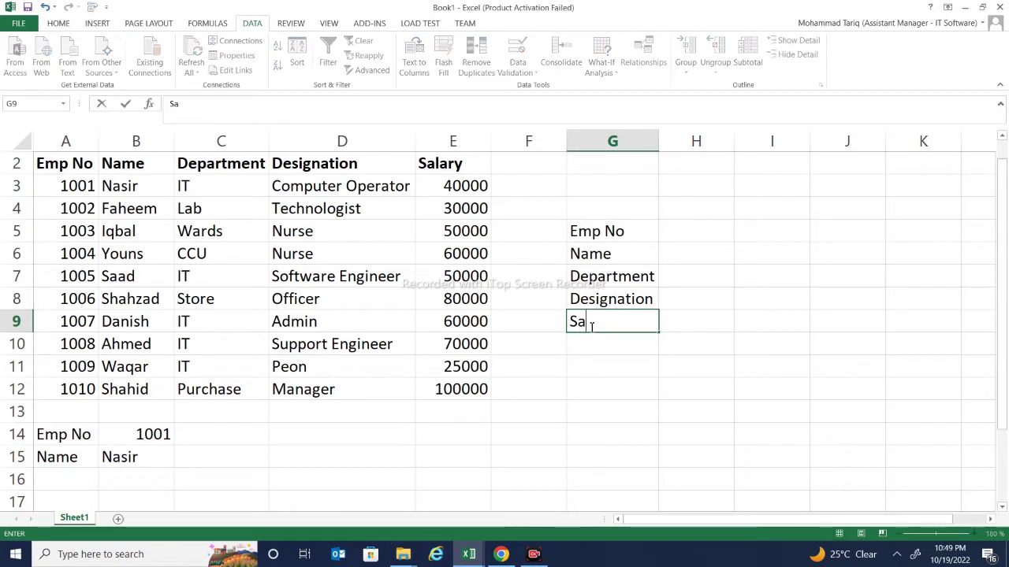
type("lary")
left_click(695, 230)
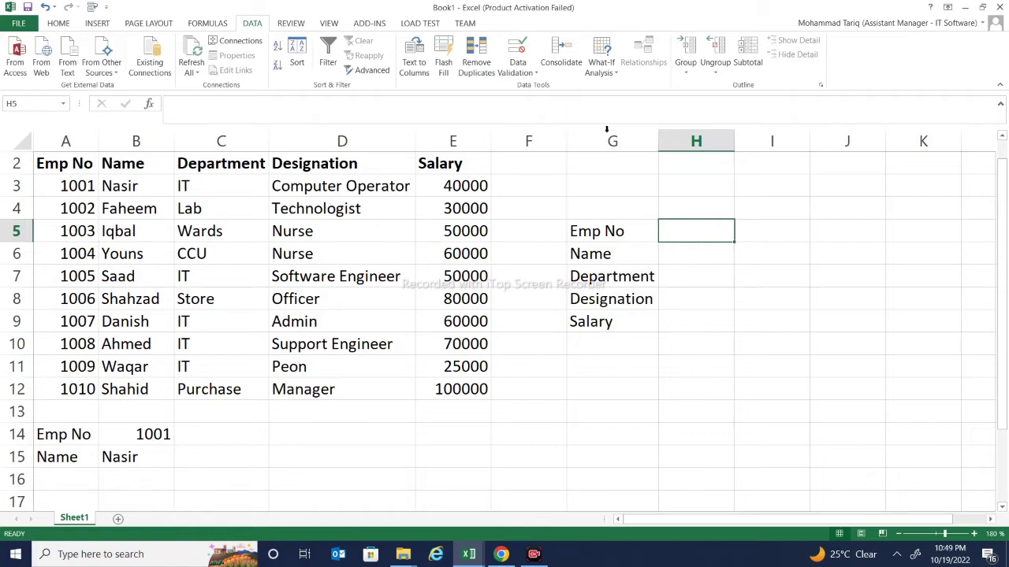
- Add list data validation to H5 with the source =$A$3:$A$12, and choose the first employee number from its dropdown
left_click(533, 72)
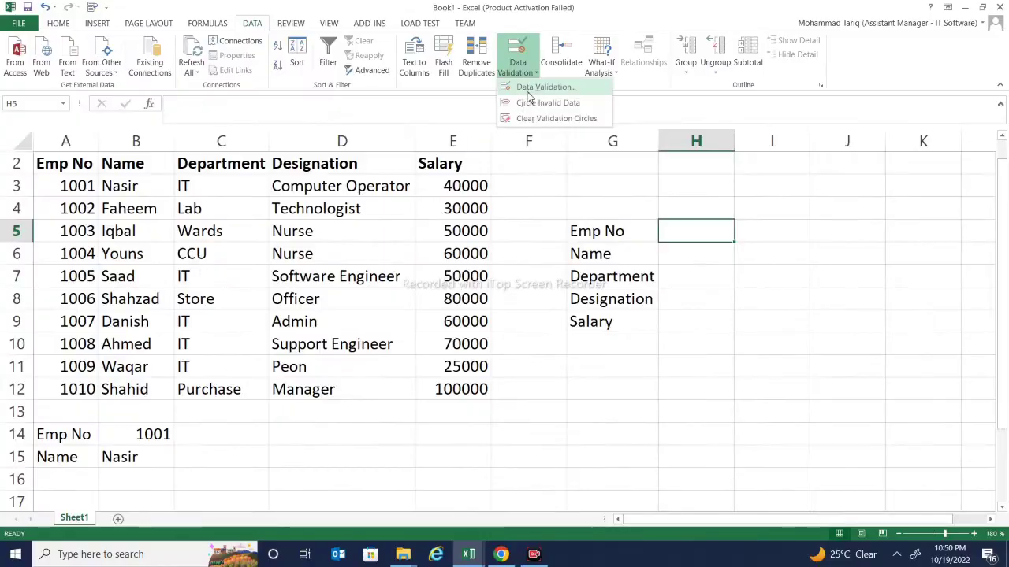
left_click(529, 91)
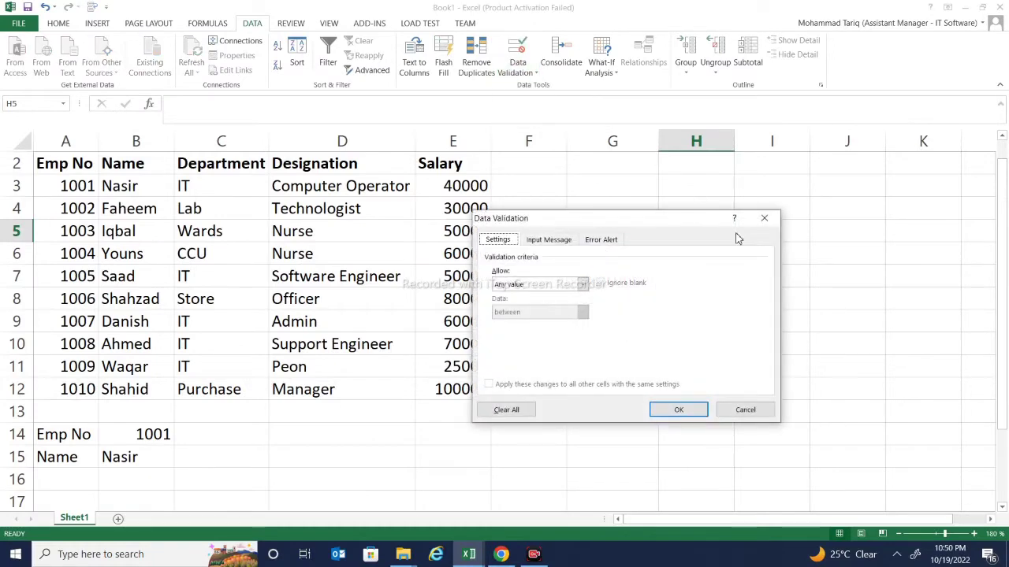
left_click(583, 284)
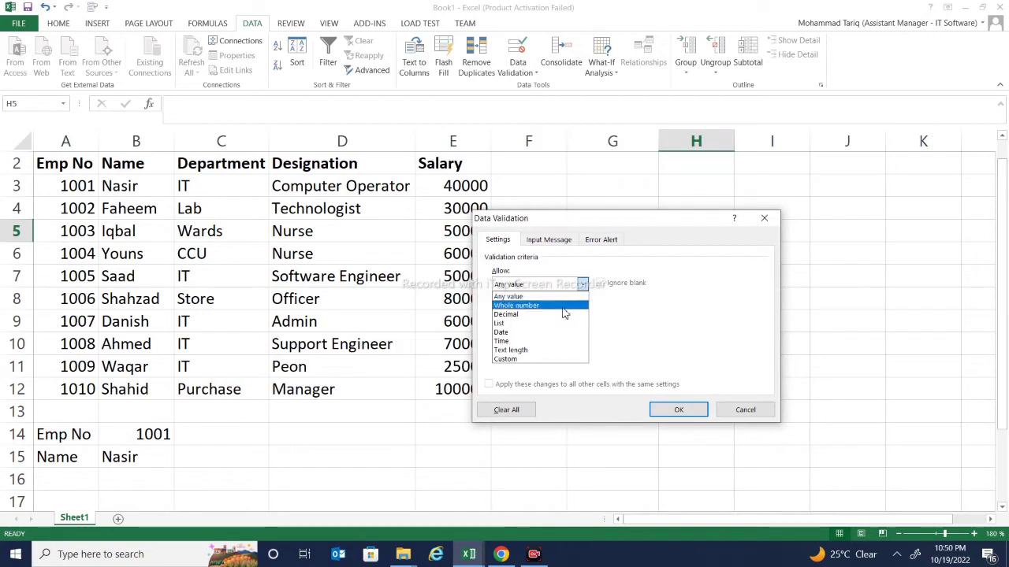
left_click(543, 323)
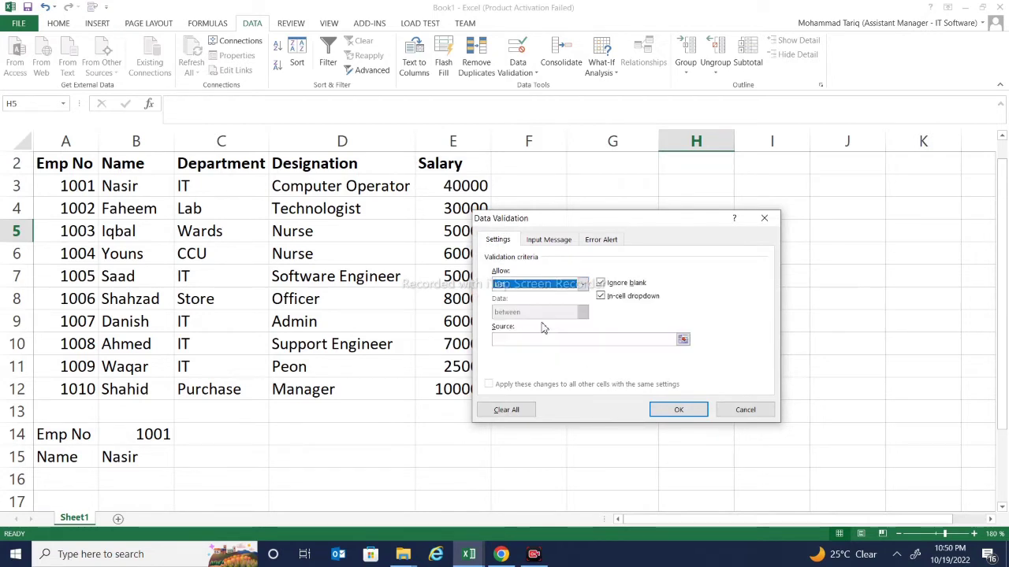
left_click(683, 341)
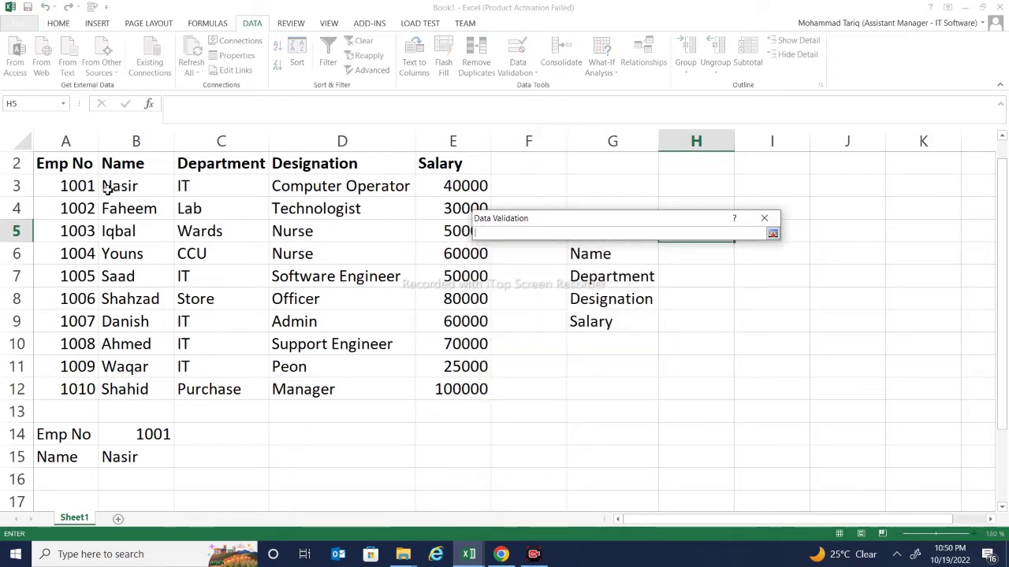
left_click_drag(76, 186, 88, 387)
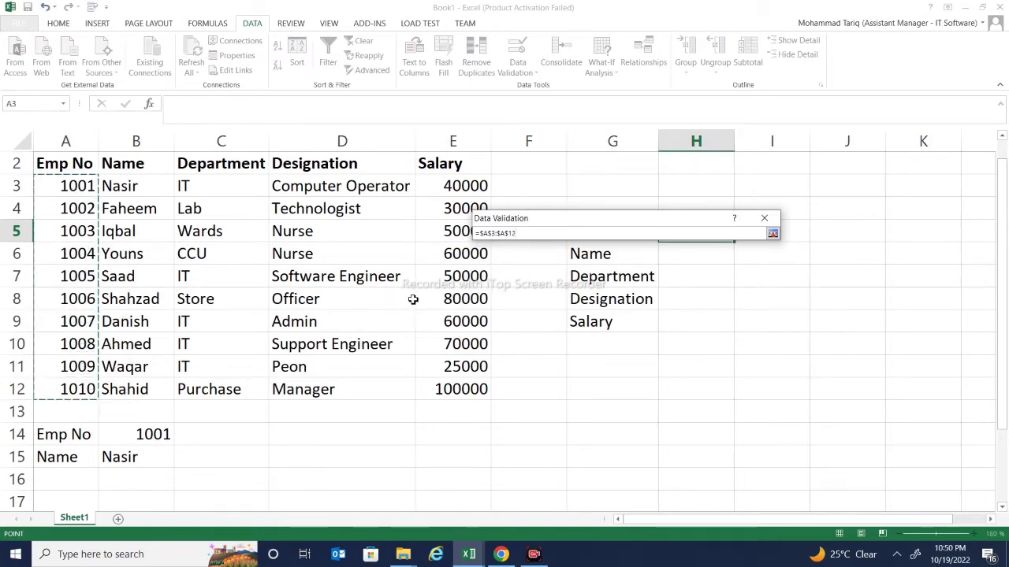
left_click(761, 224)
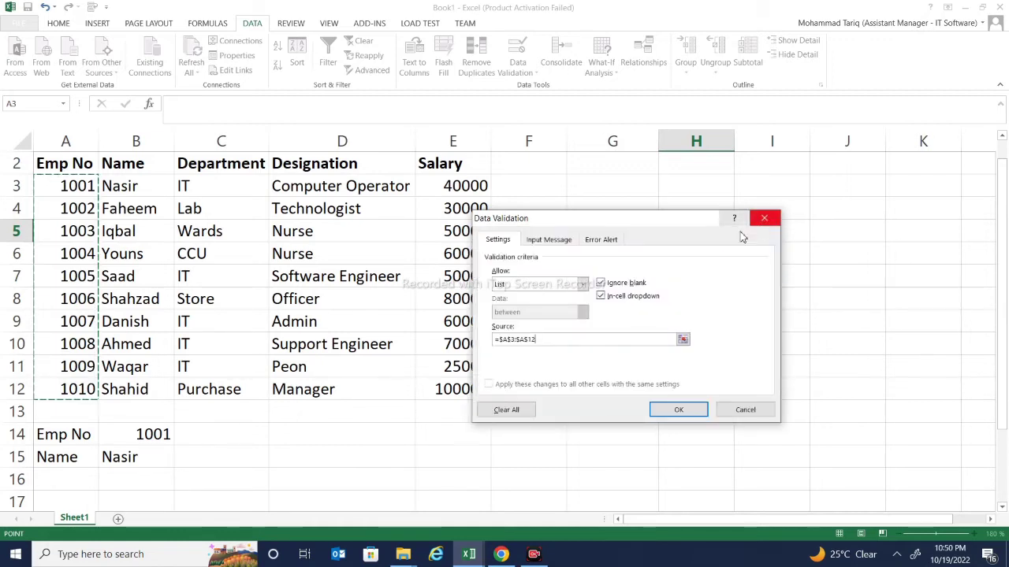
left_click(679, 411)
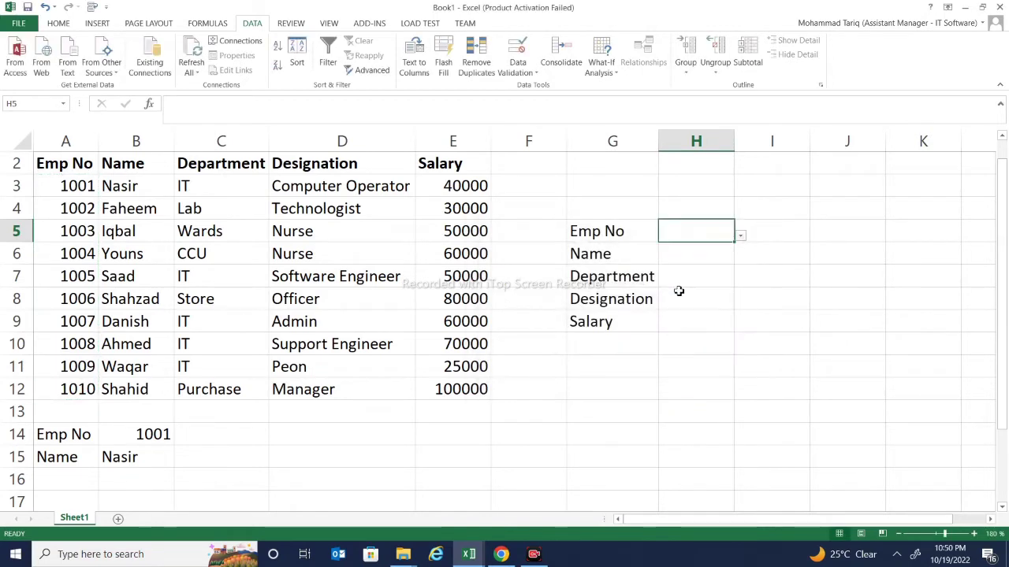
left_click(739, 237)
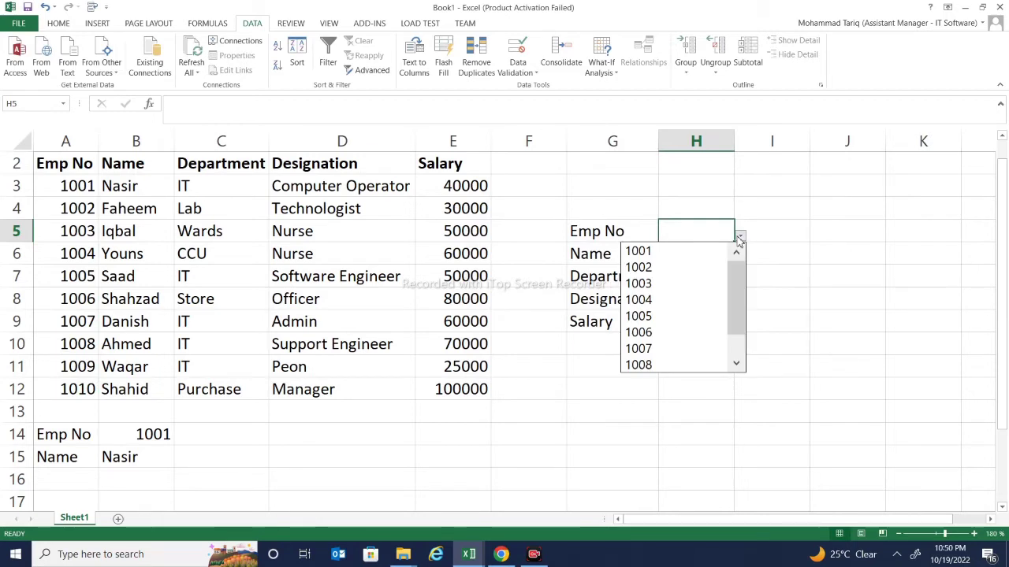
left_click(697, 251)
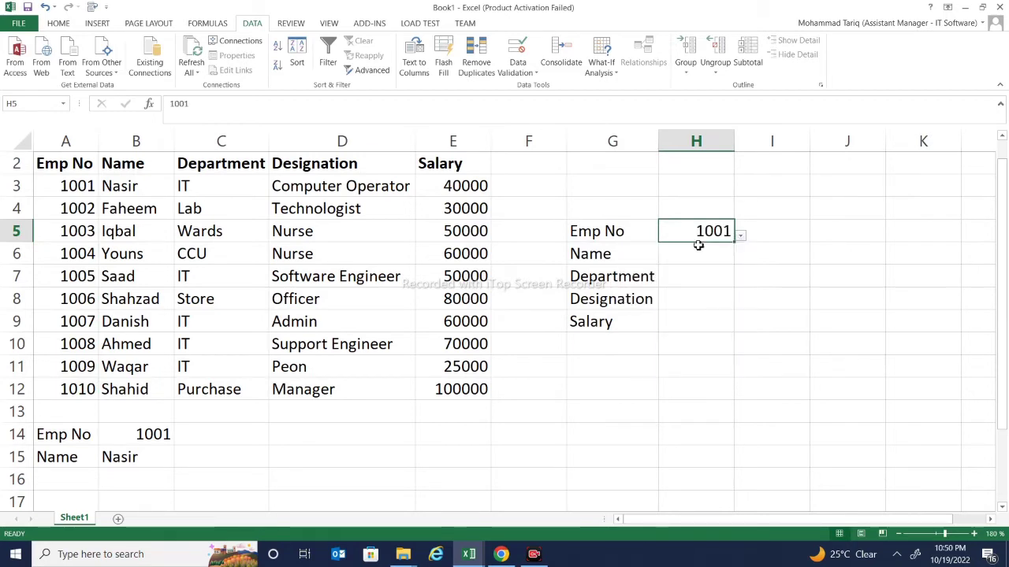
- Look up the employee's name in H6 with the formula =VLOOKUP($H$5,$A$3:$E$12,2,0)
left_click(693, 255)
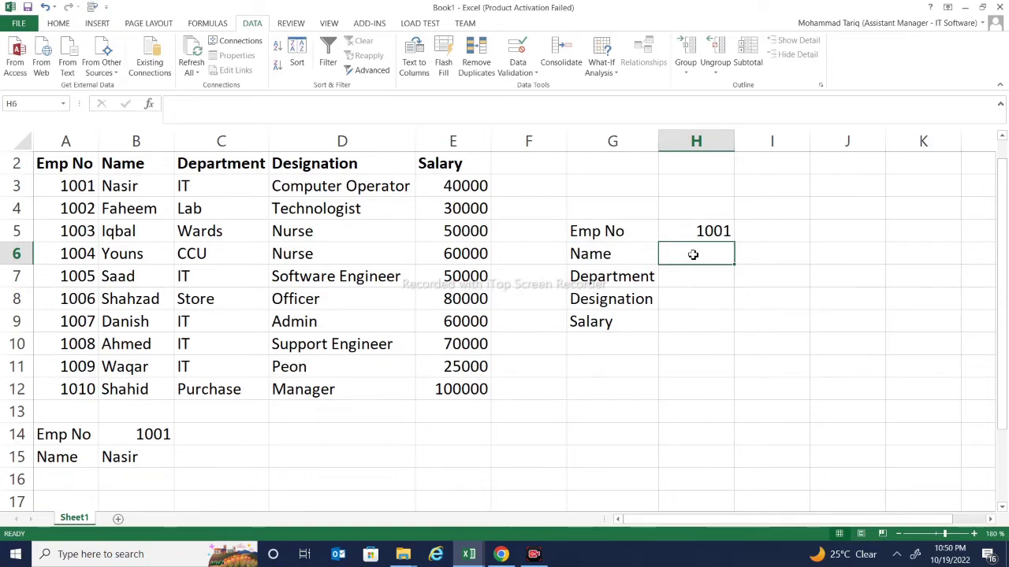
type("=")
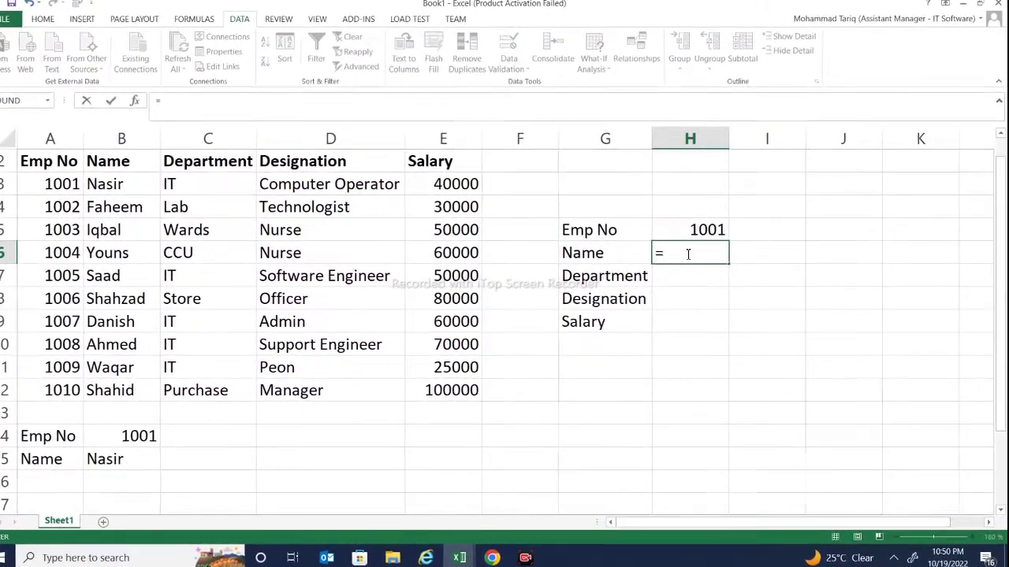
type("v")
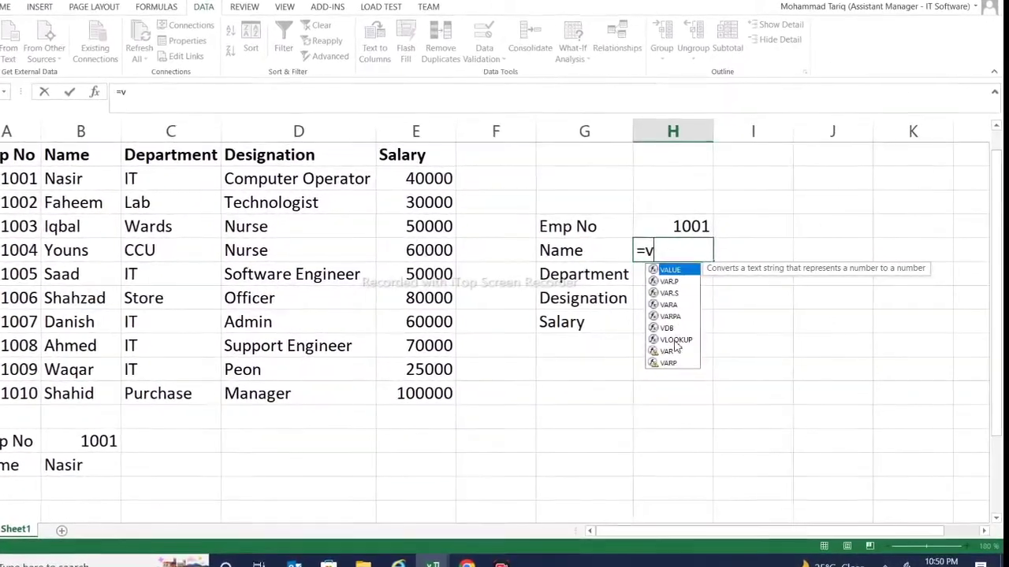
double_click(675, 340)
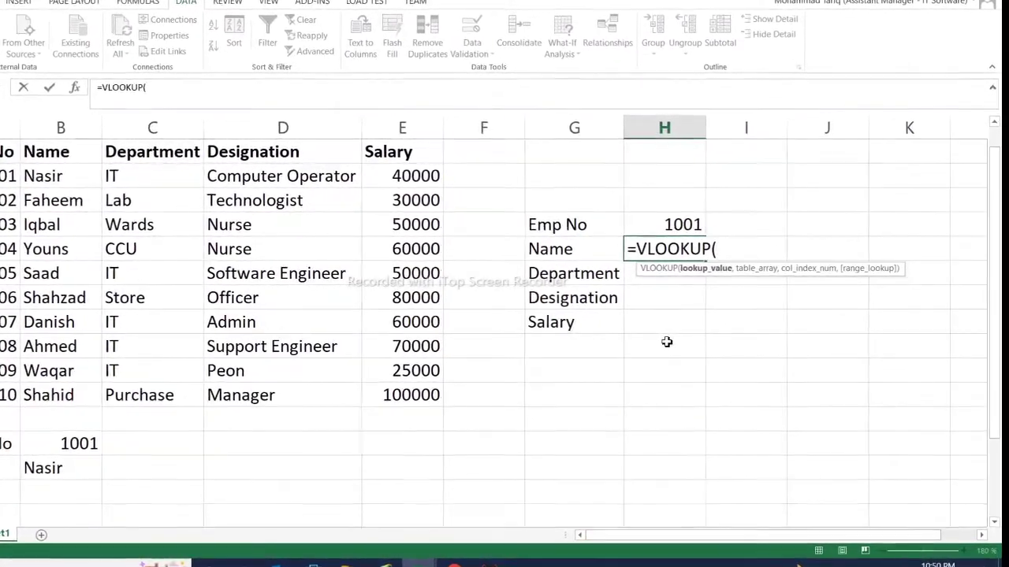
left_click(624, 224)
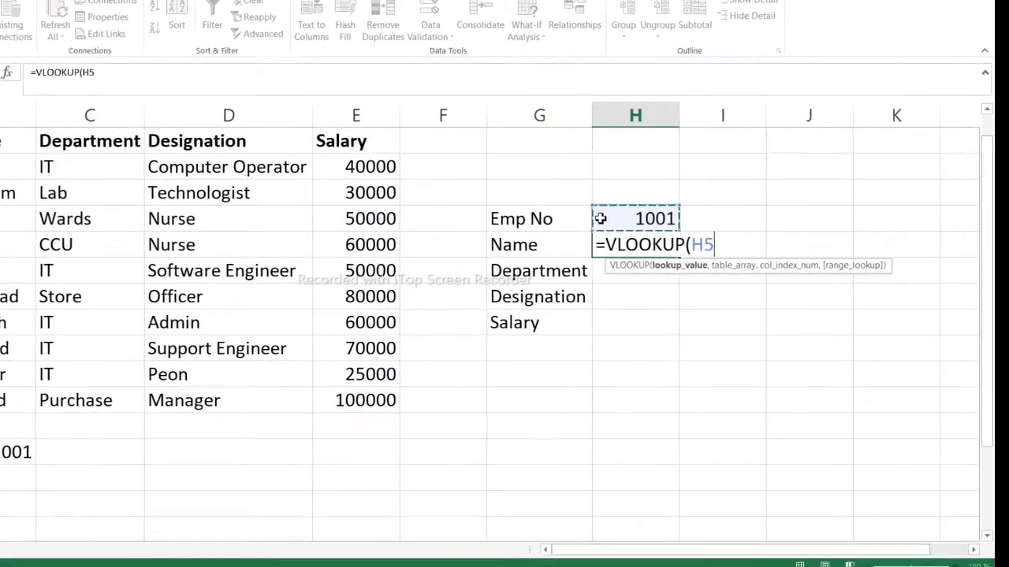
key("F4")
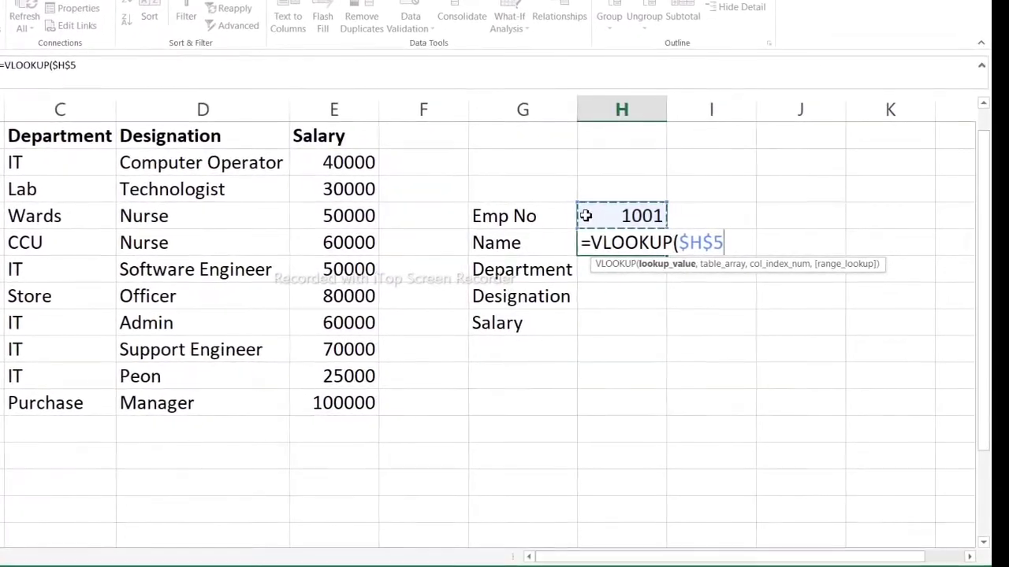
type(",")
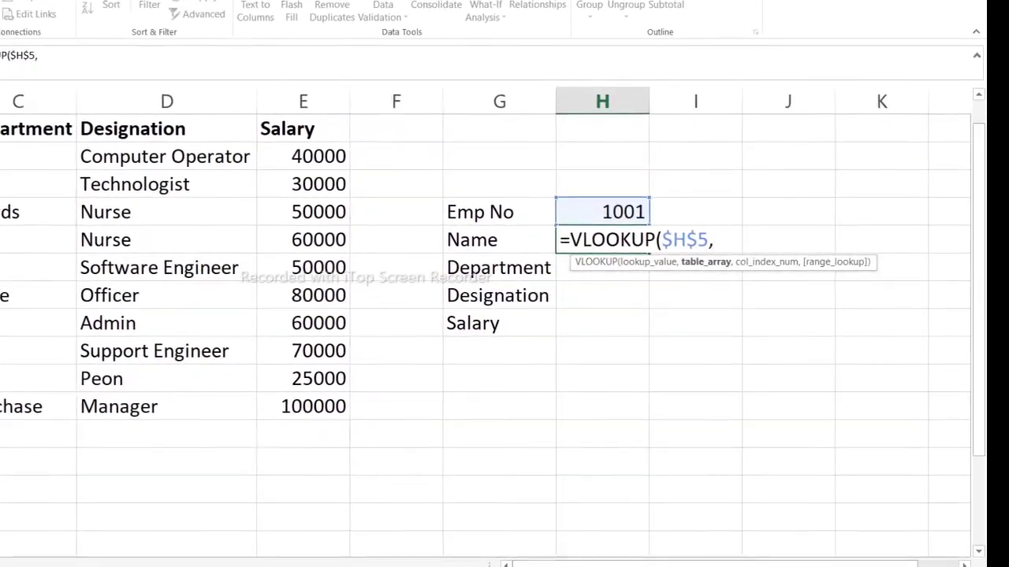
type("A3:B3")
left_click_drag(4, 157, 280, 406)
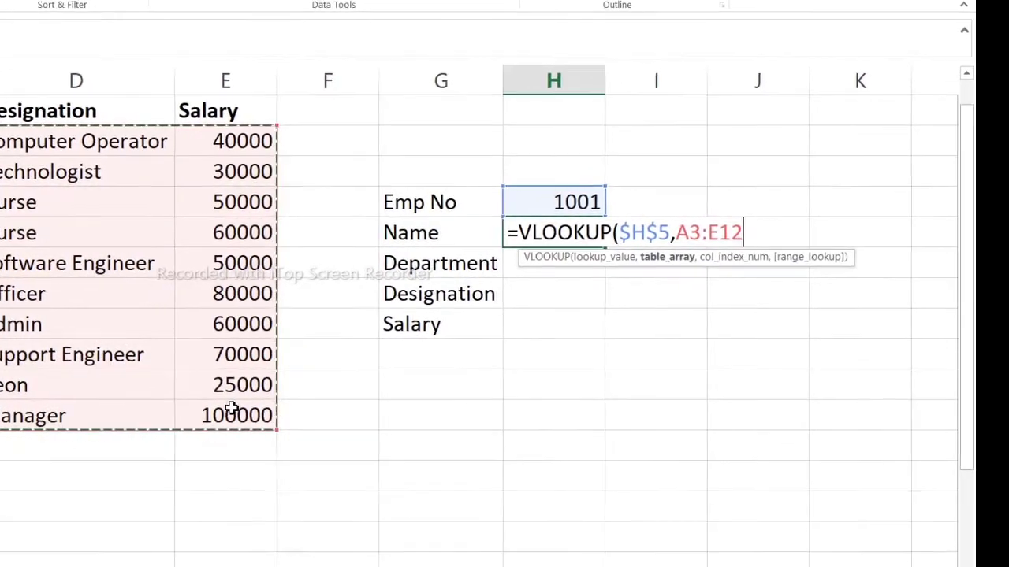
key("F4")
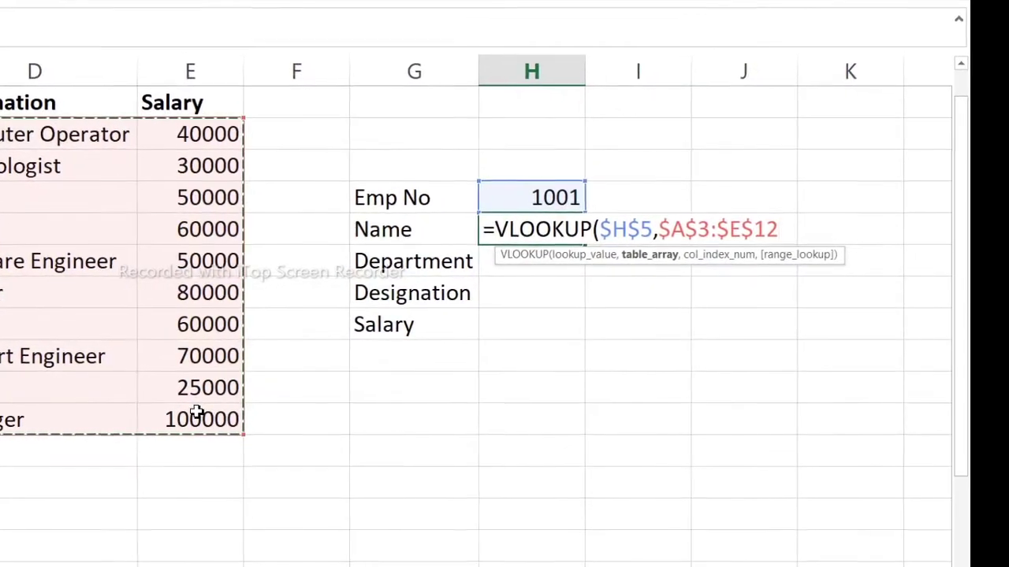
type(",")
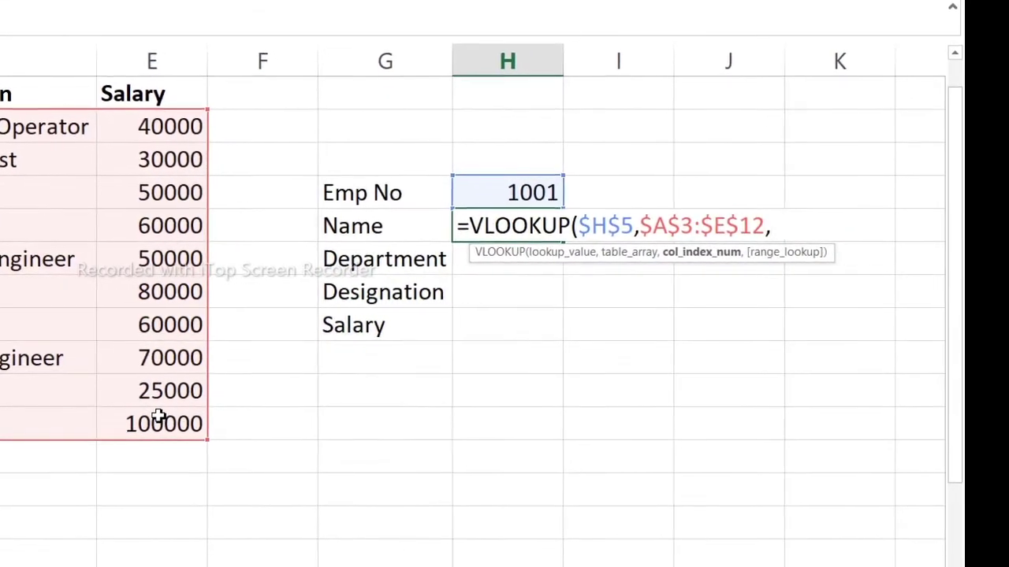
type("2")
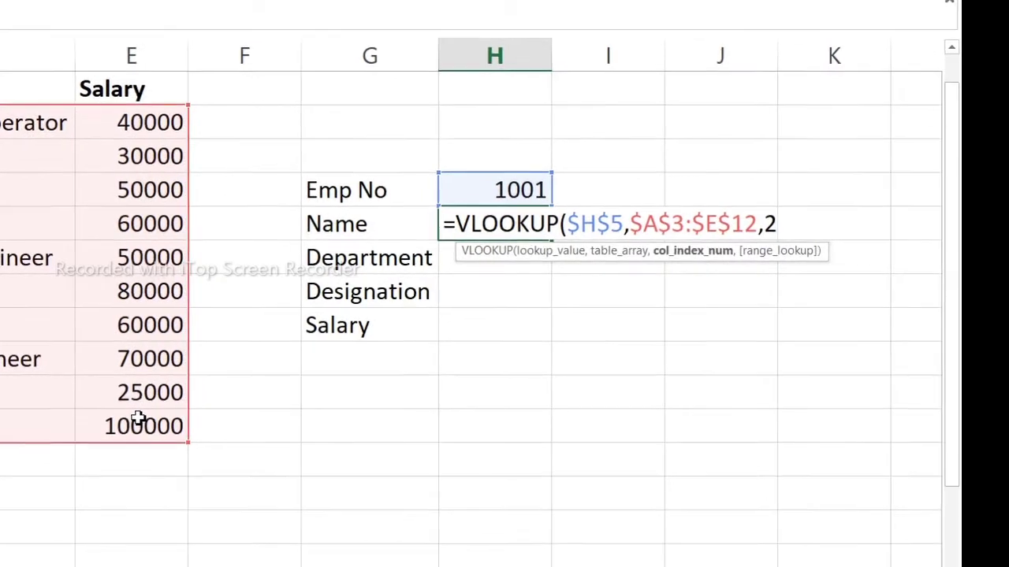
type(",0")
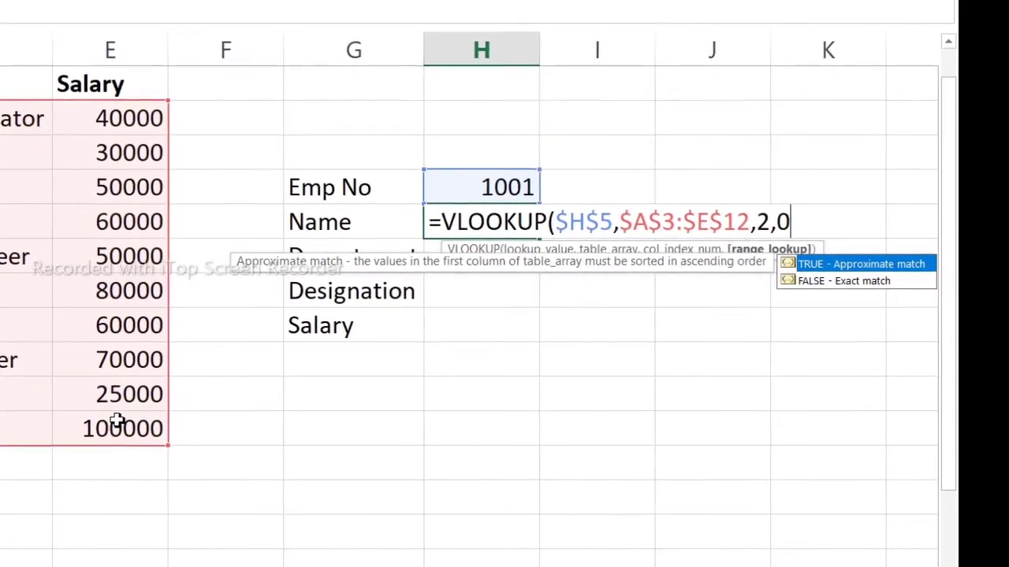
type(")")
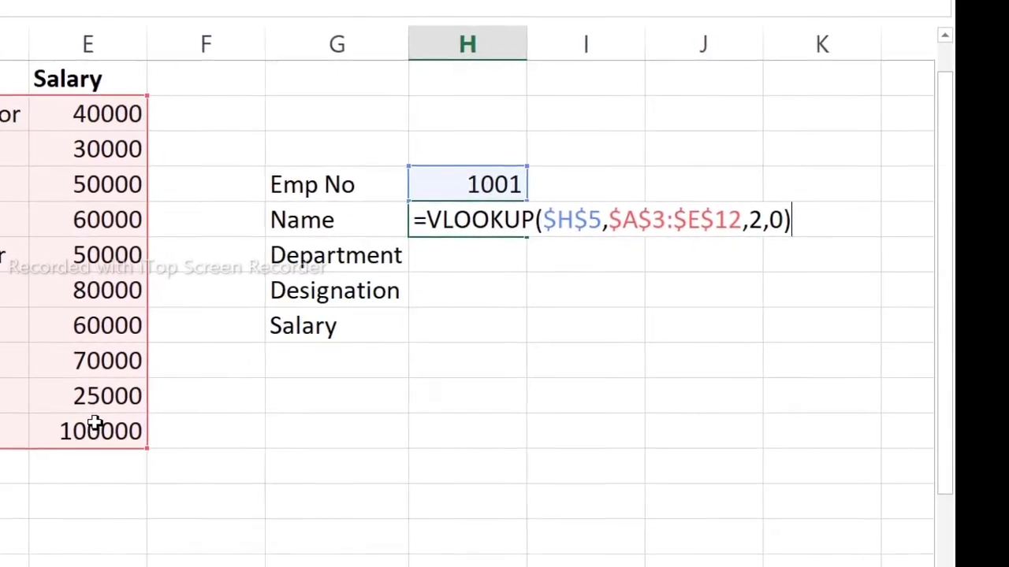
key("Return")
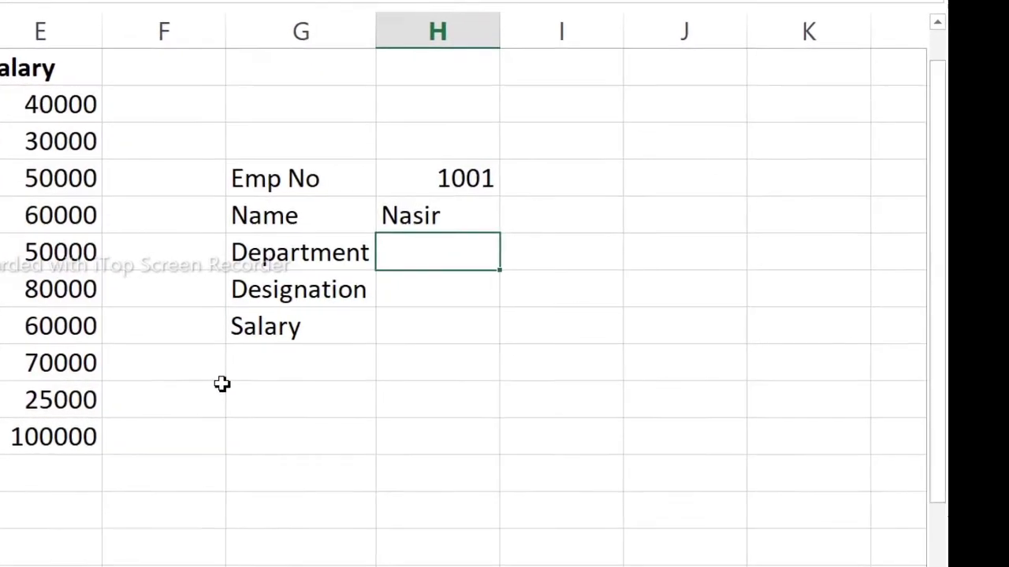
- Fill the H6 formula down to H9, and change the column index of the Department formula in H7 to 3
left_click(435, 211)
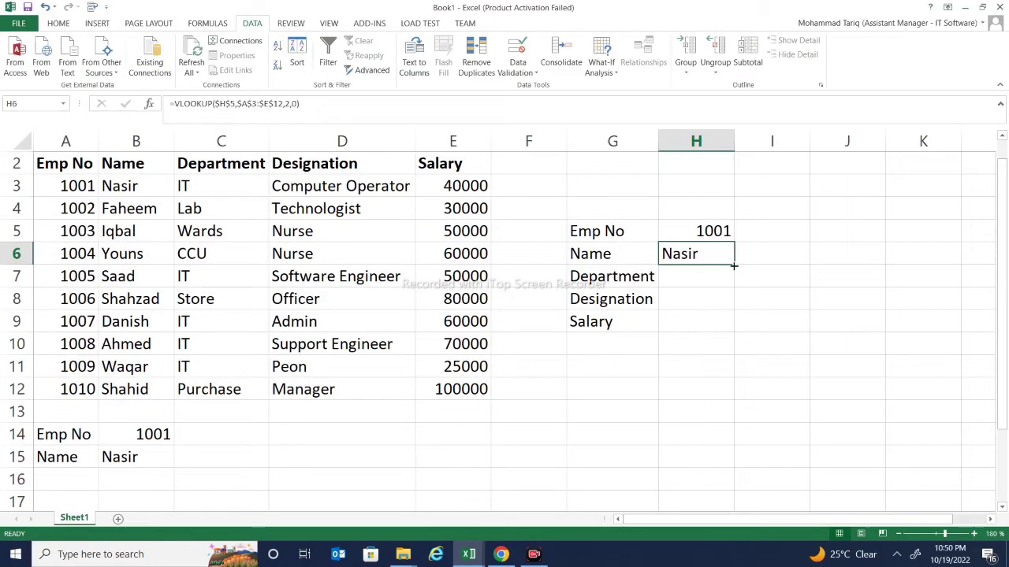
double_click(733, 266)
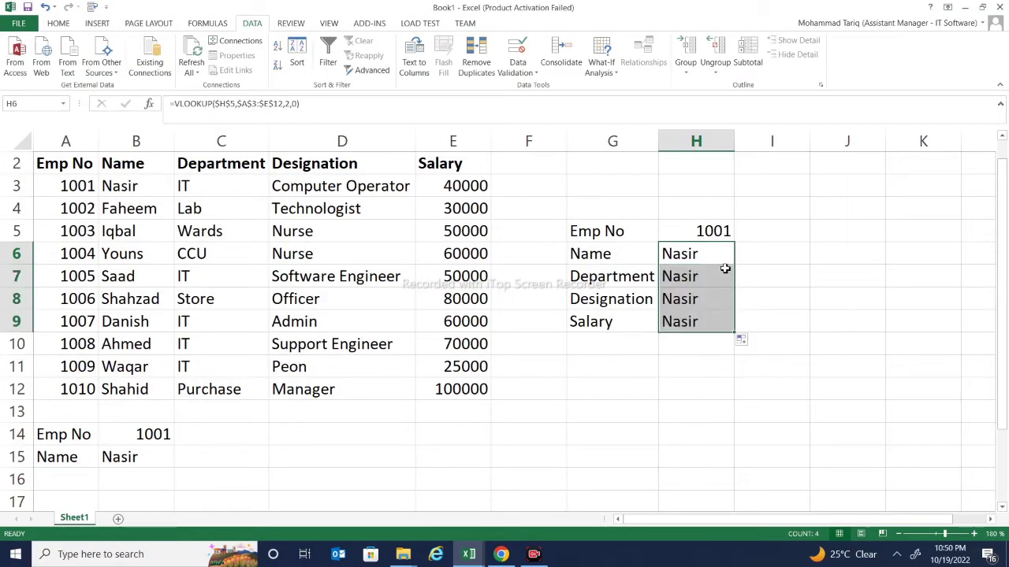
left_click(715, 273)
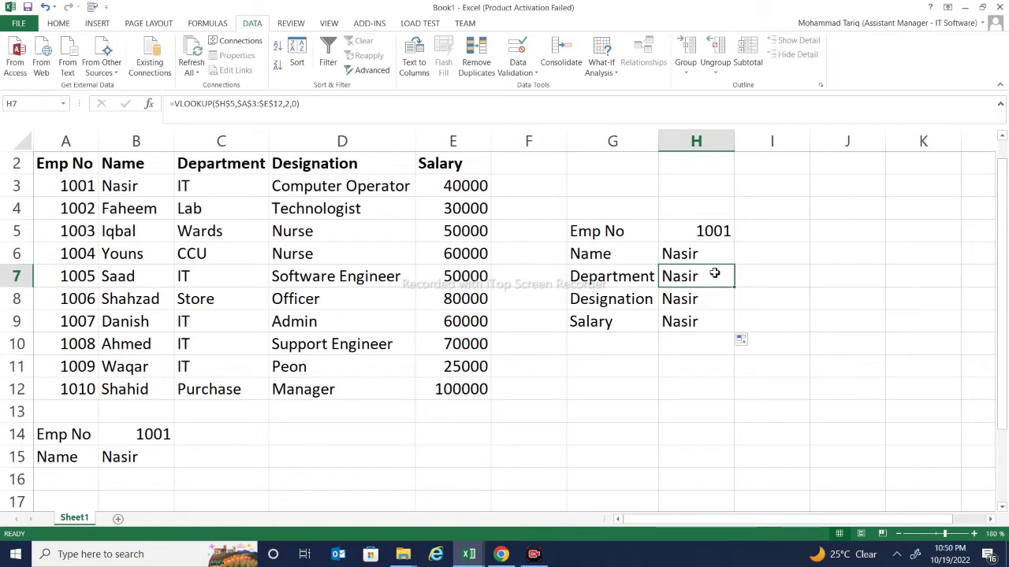
double_click(714, 273)
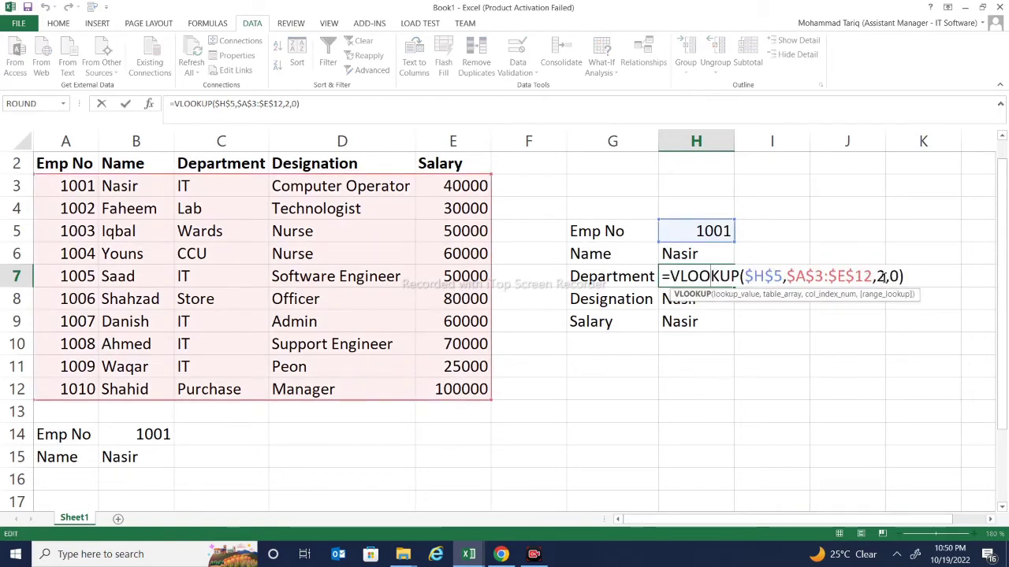
left_click(886, 275)
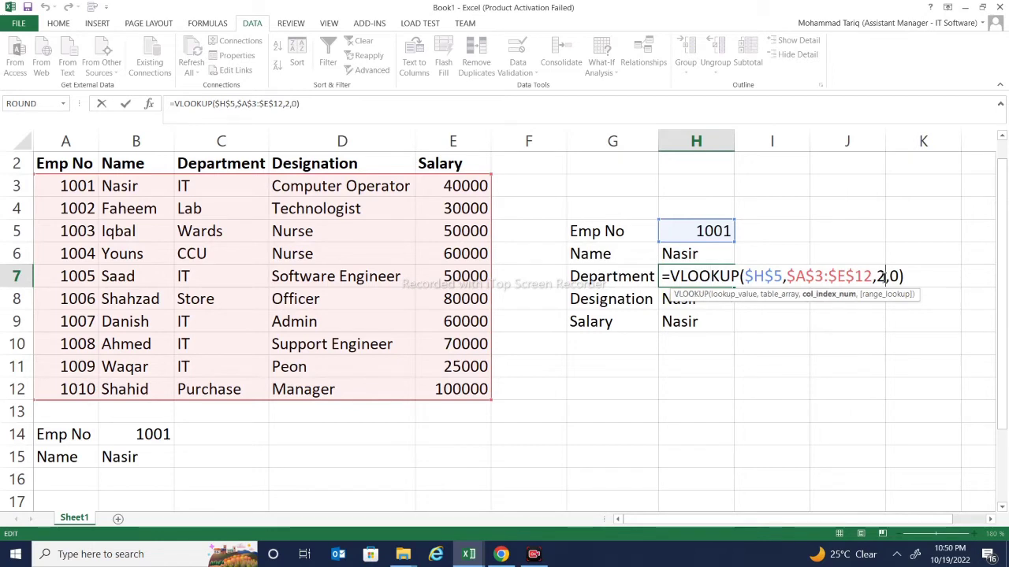
key("BackSpace")
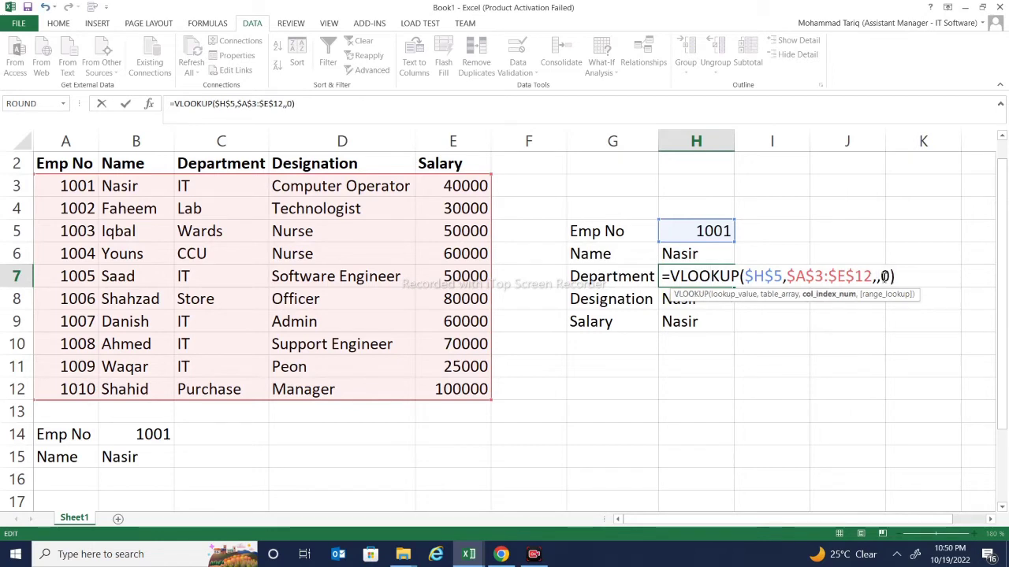
type("3")
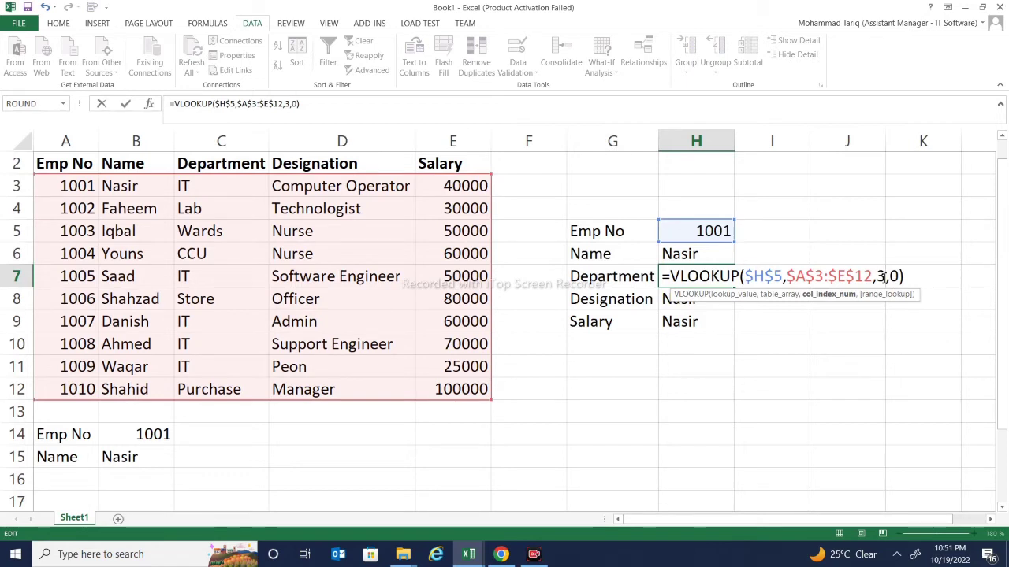
key("Right")
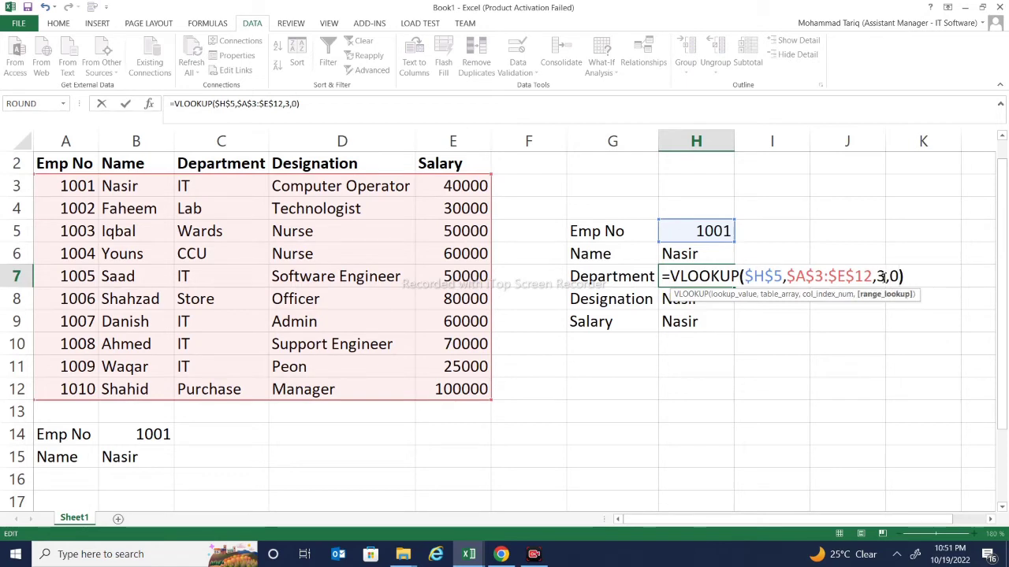
key("Right")
key("Right")
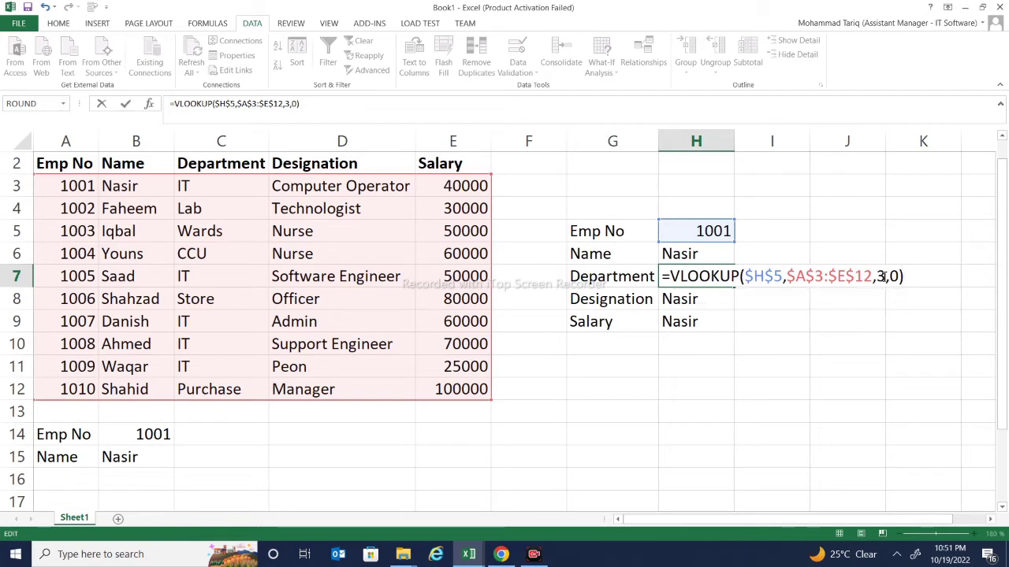
key("Return")
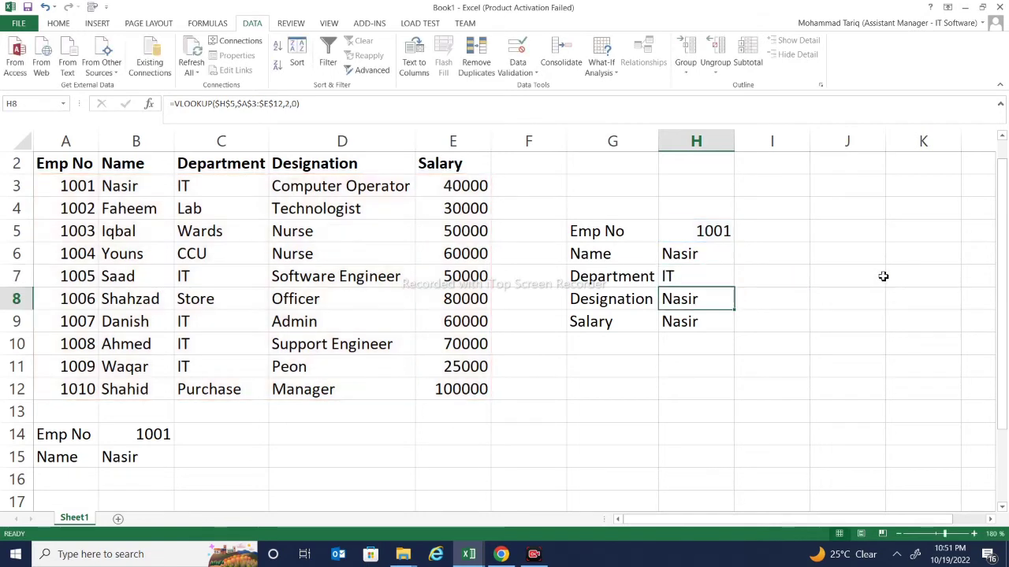
- Change the column index of the Designation VLOOKUP formula in H8 to 4
double_click(719, 299)
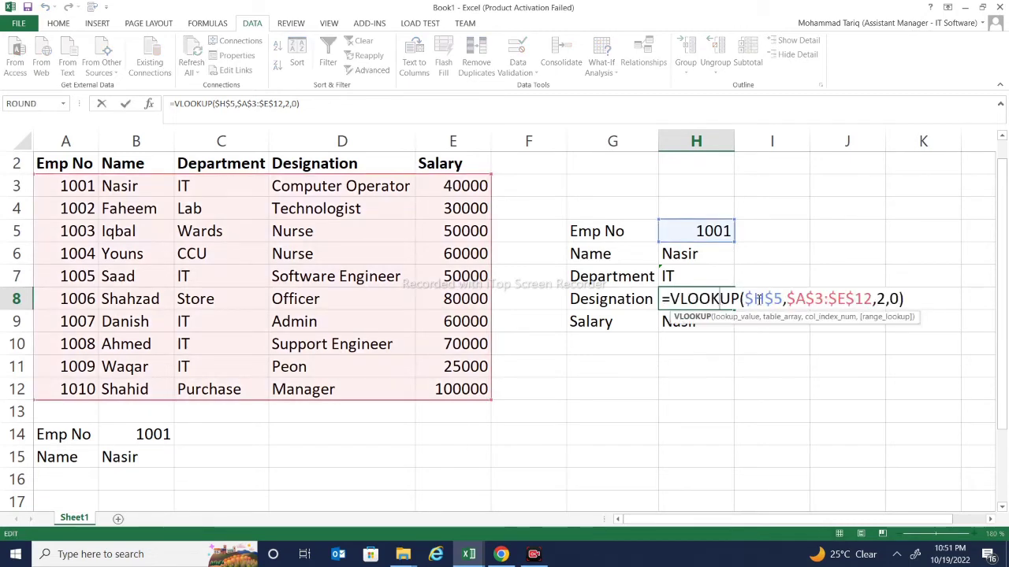
left_click(890, 296)
key("Left")
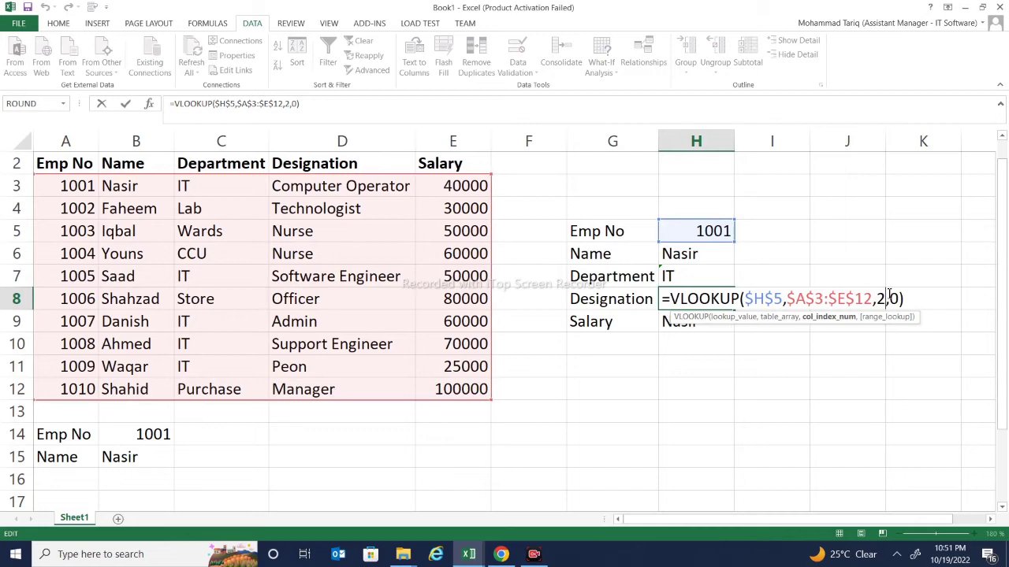
key("BackSpace")
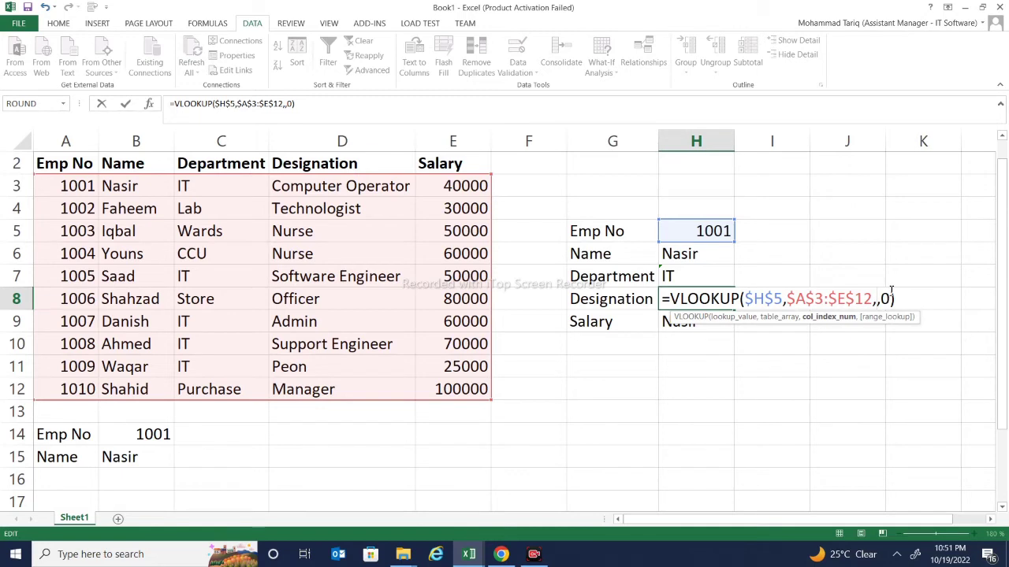
type("4")
key("Right")
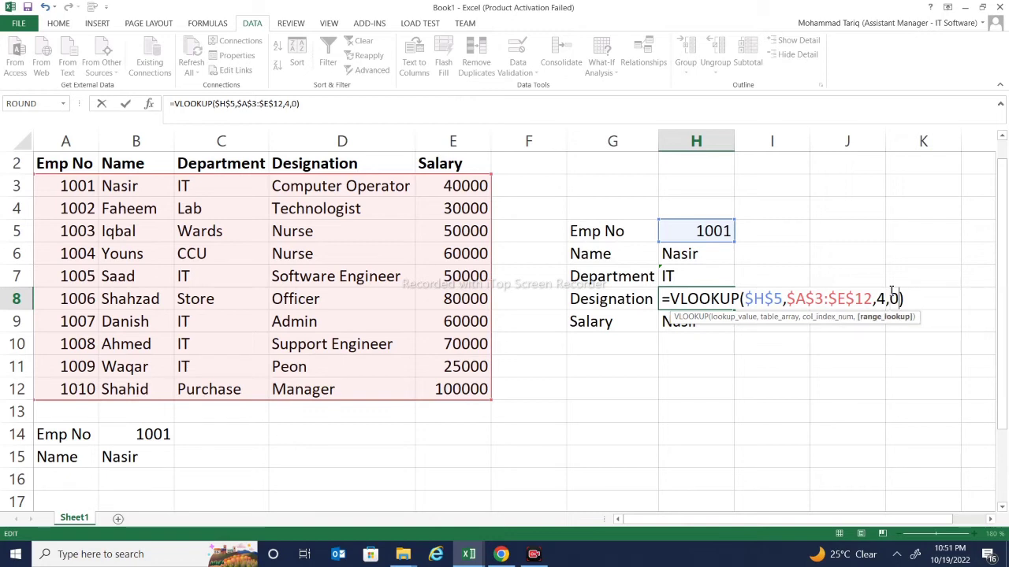
key("Return")
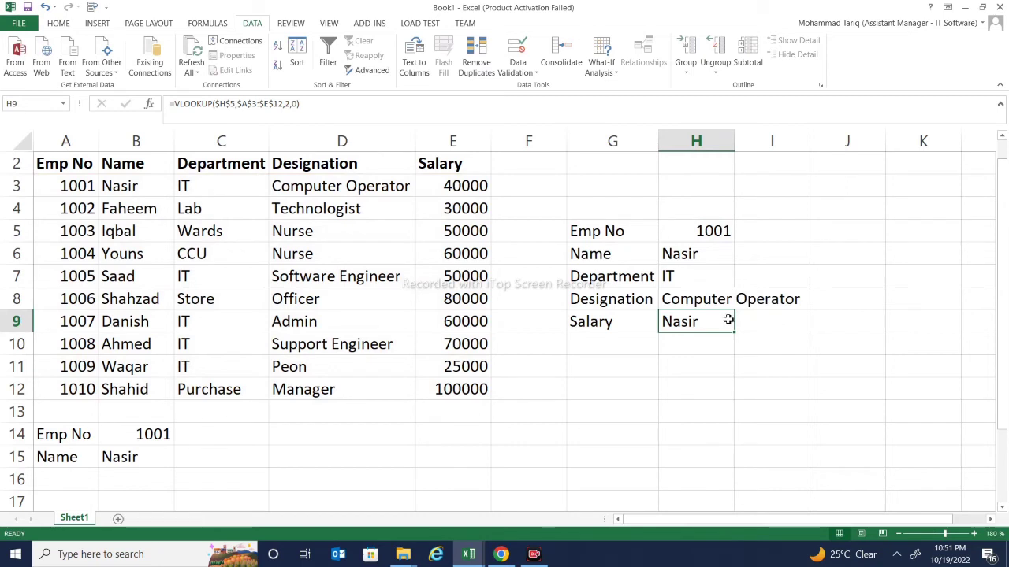
- Change the column index of the Salary VLOOKUP formula in H9 to 5, and widen column H to fit the designation text
double_click(723, 320)
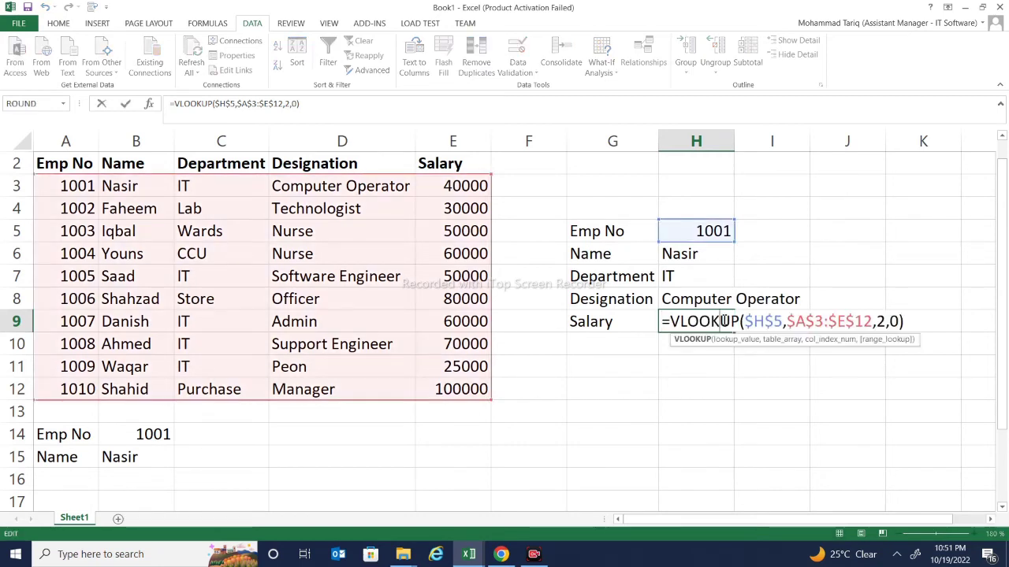
left_click(884, 322)
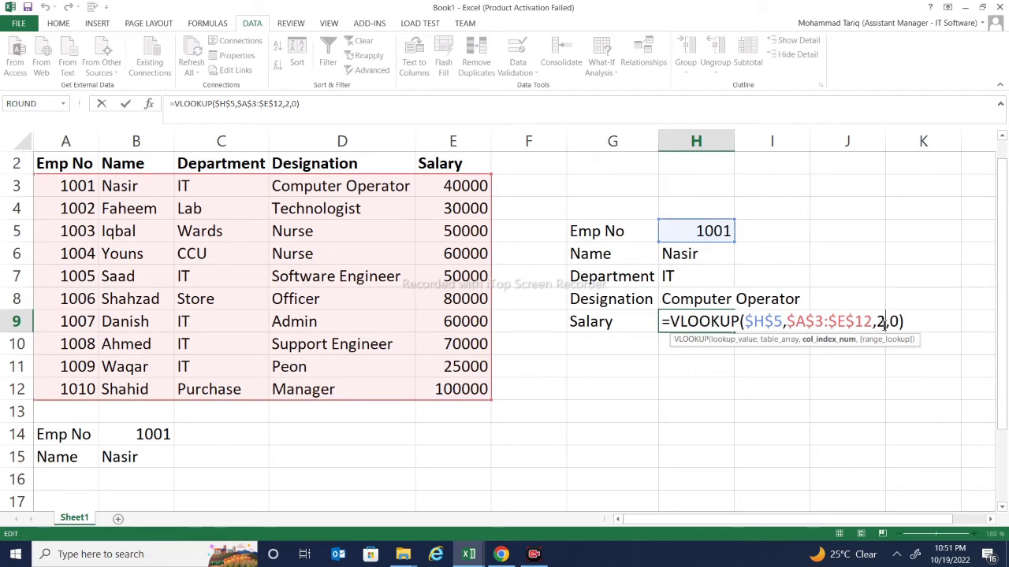
key("BackSpace")
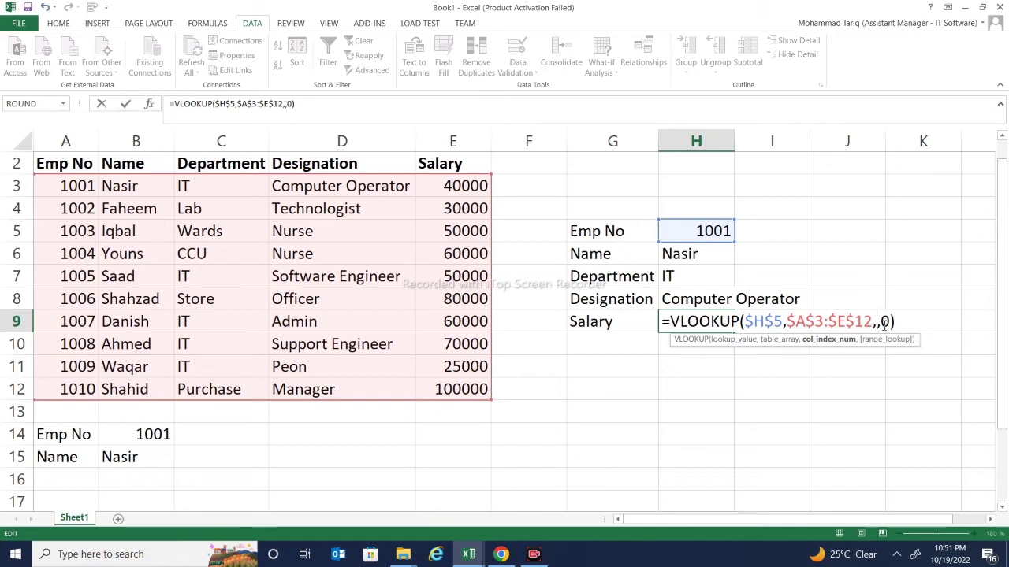
type("5")
key("Return")
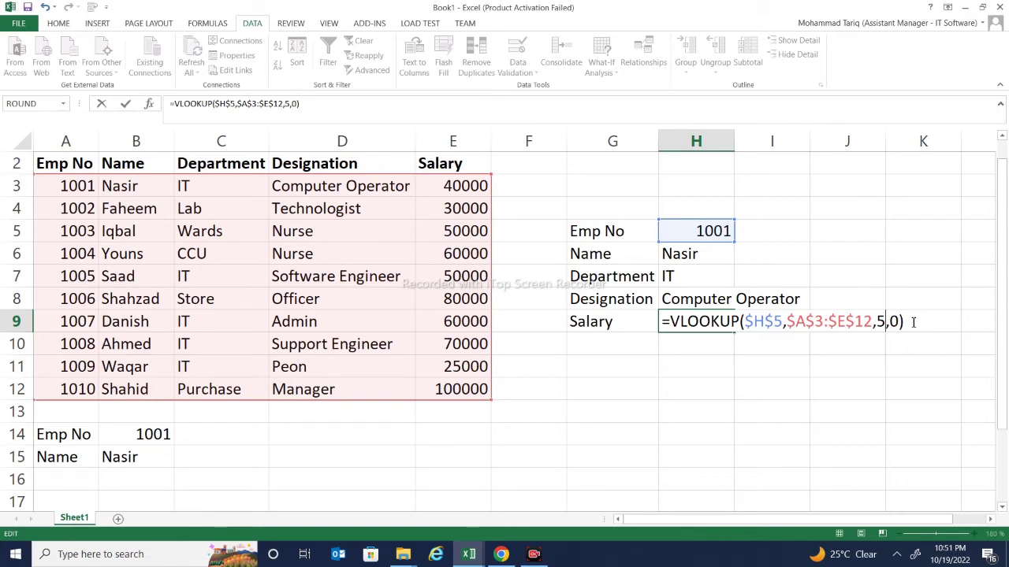
key("Return")
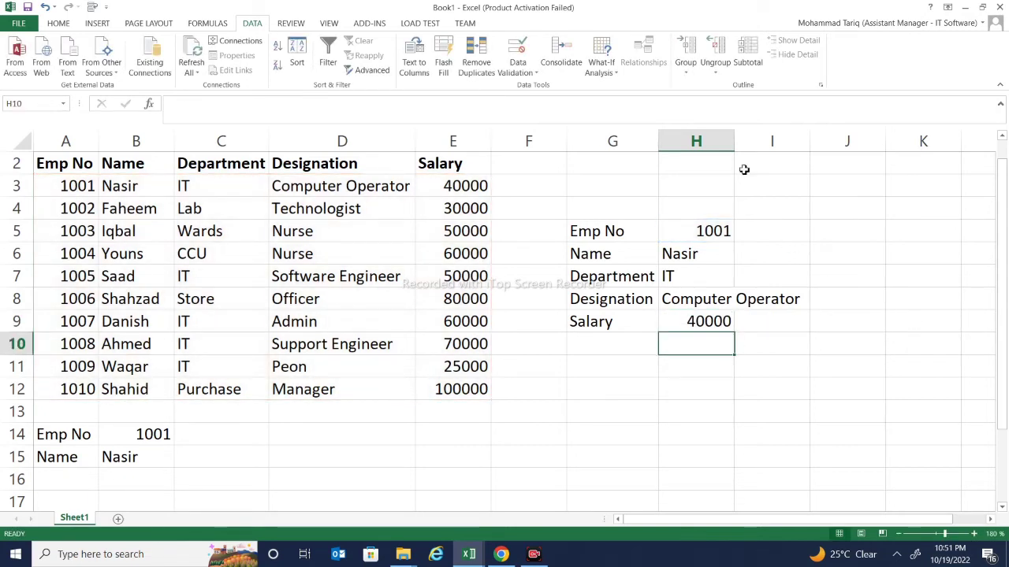
left_click_drag(734, 150, 809, 175)
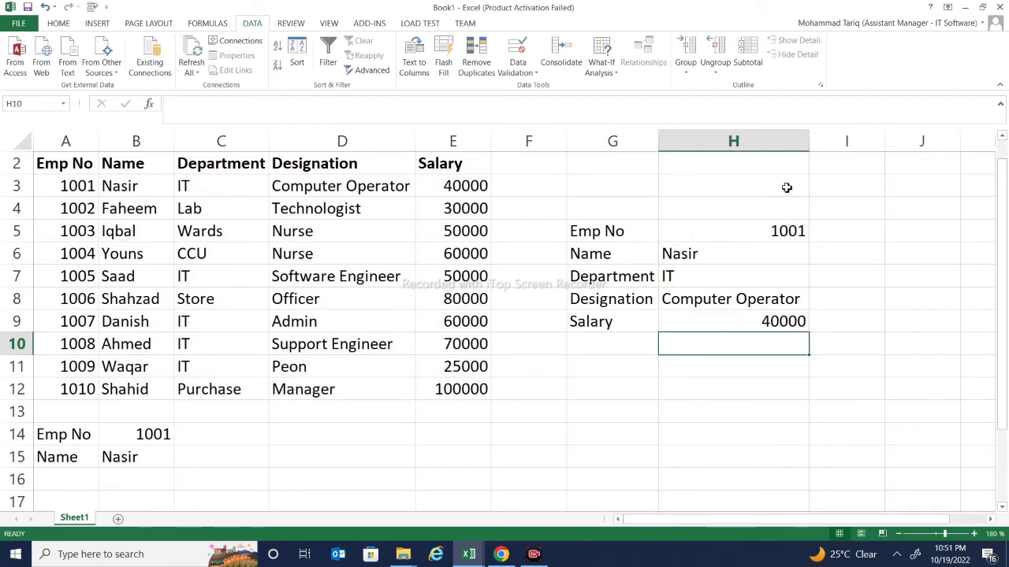
- Test the lookup by choosing the second and the fourth through last employee numbers one after another in the H5 dropdown list
left_click(768, 225)
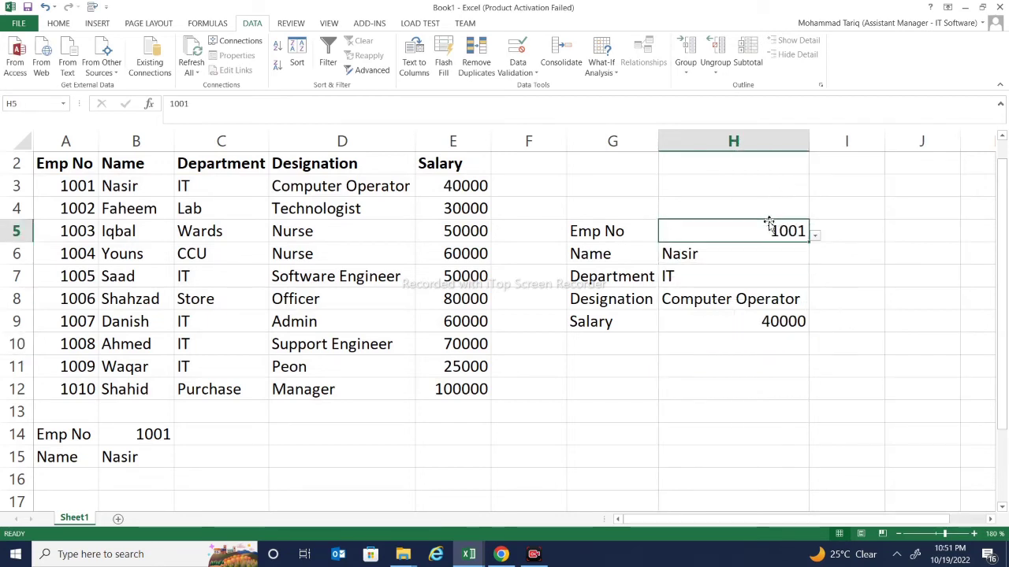
left_click(815, 235)
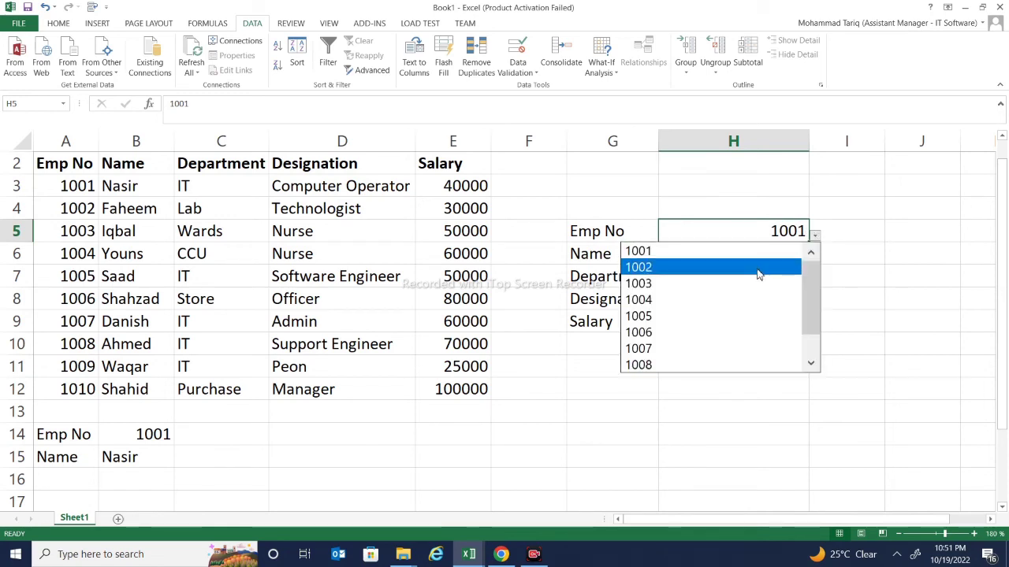
left_click(759, 270)
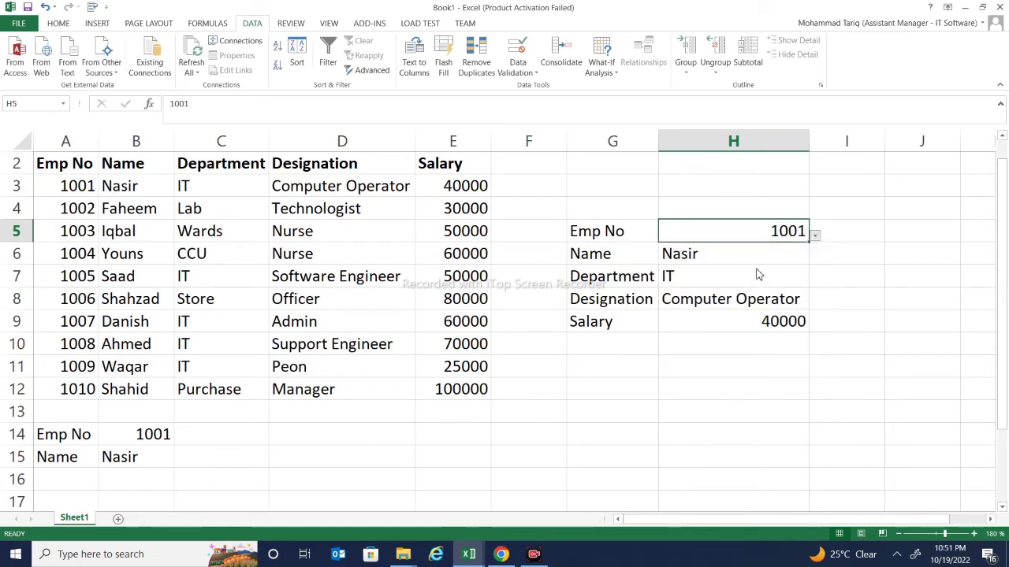
left_click(815, 237)
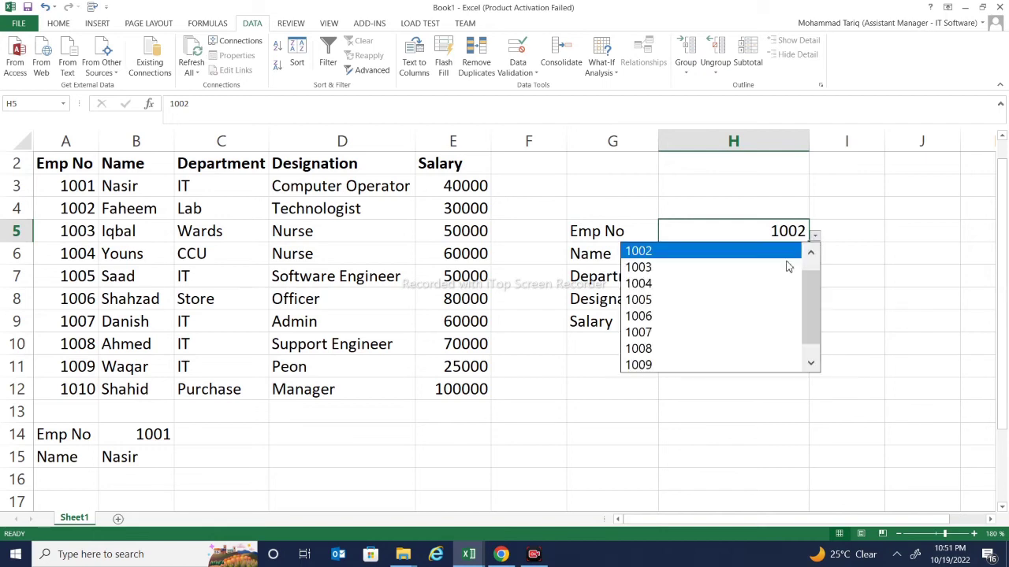
left_click(763, 285)
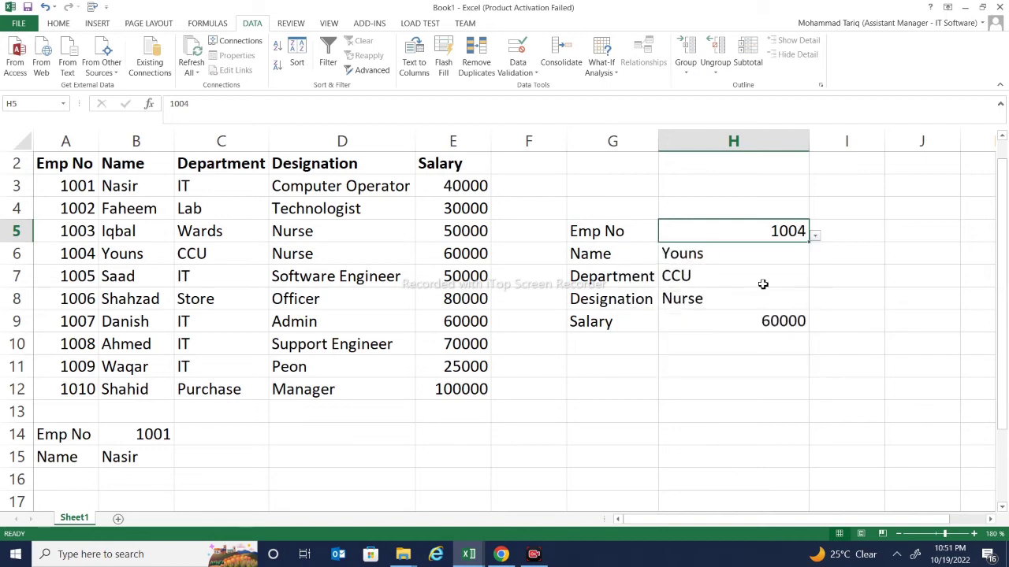
left_click(816, 237)
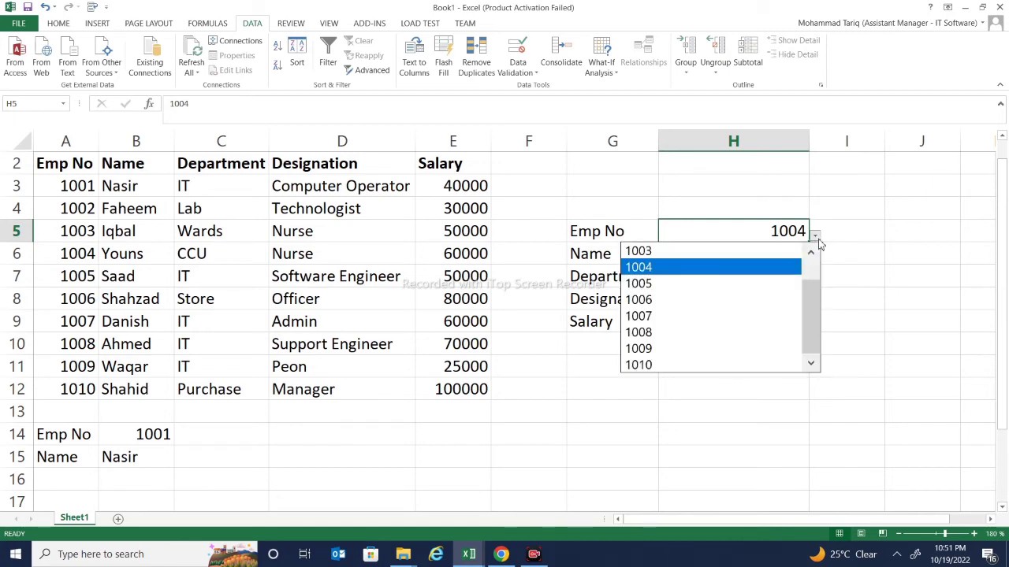
left_click(771, 289)
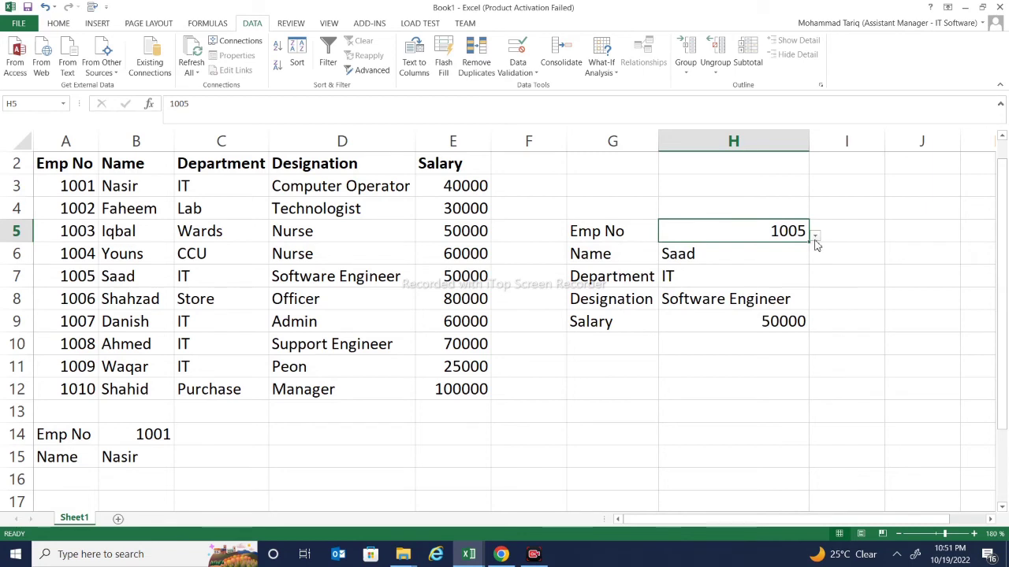
left_click(817, 237)
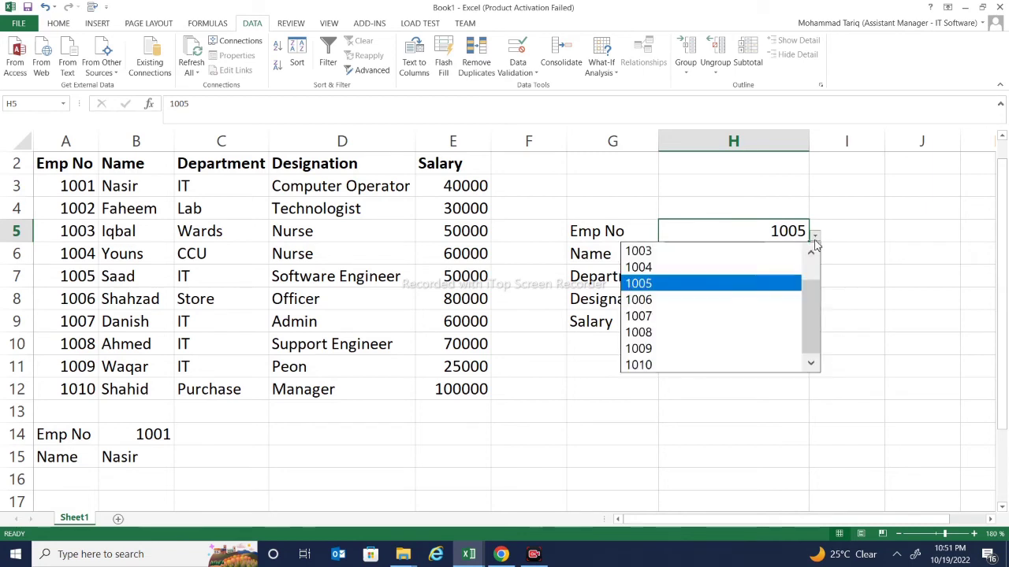
left_click(764, 304)
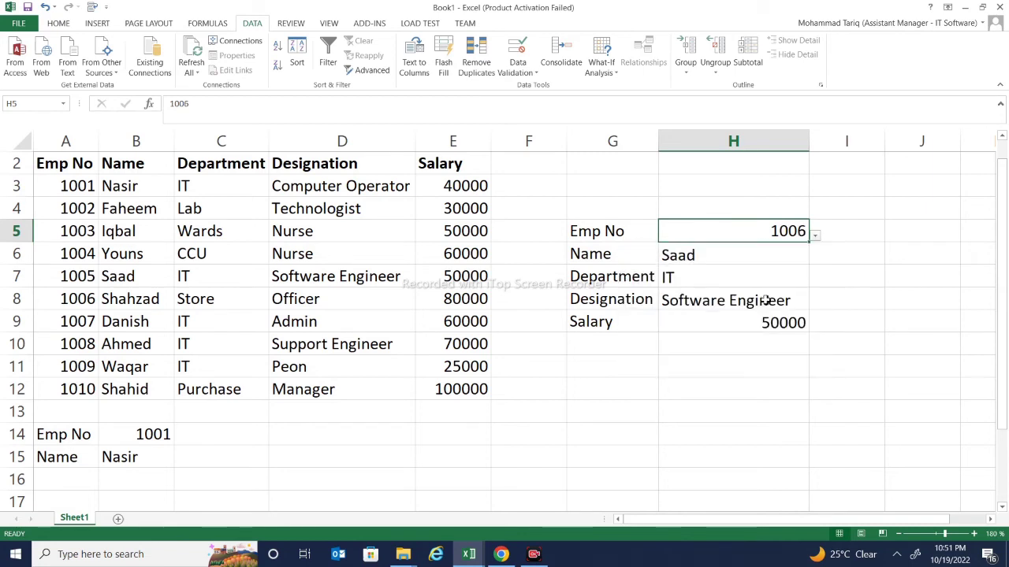
left_click(816, 238)
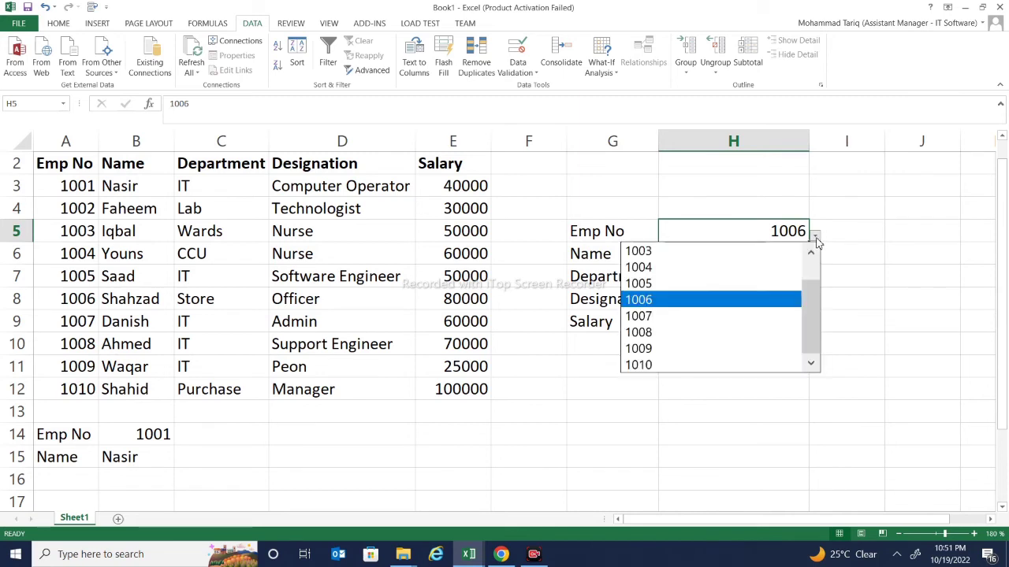
left_click(763, 323)
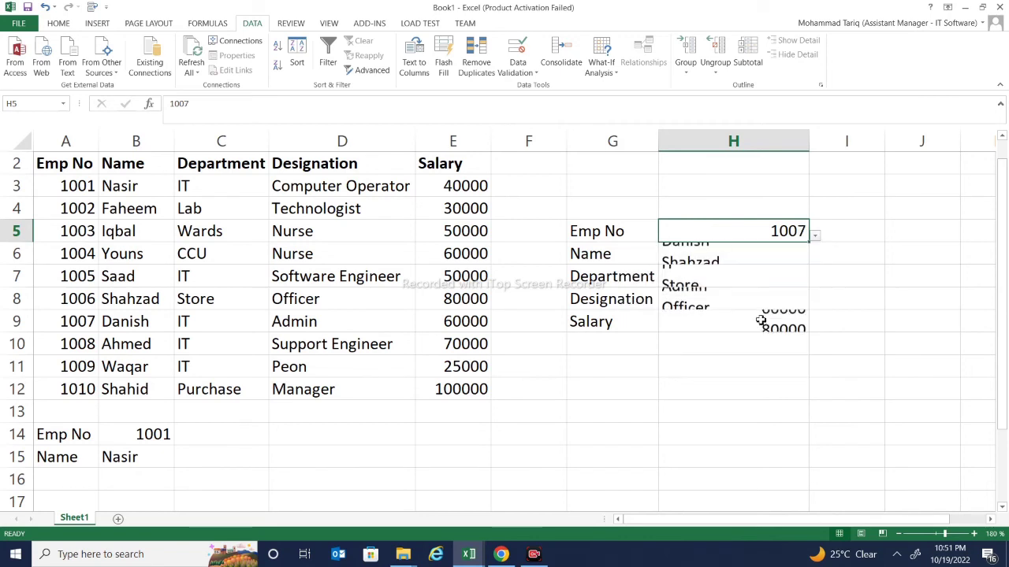
left_click(816, 235)
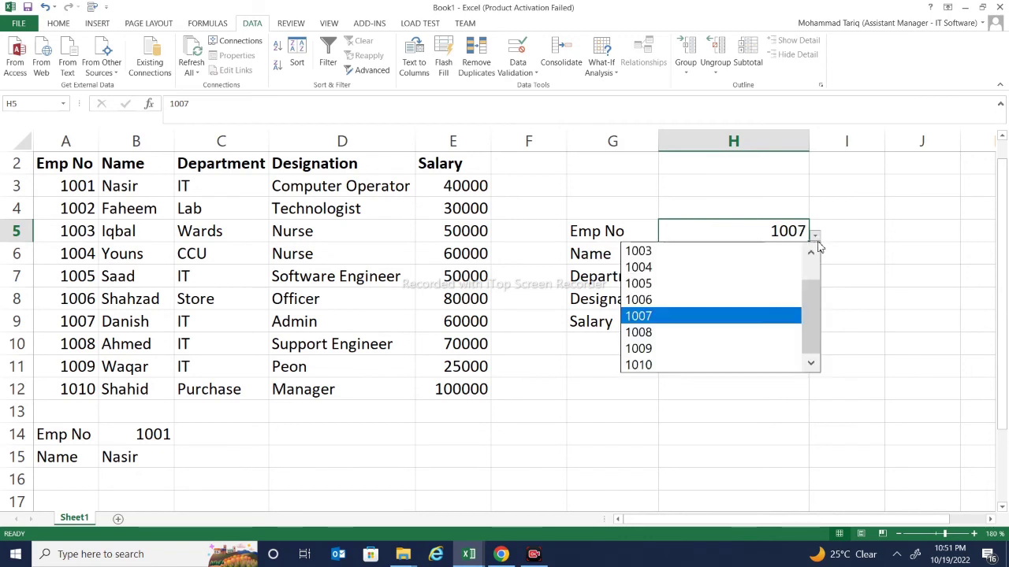
left_click(746, 333)
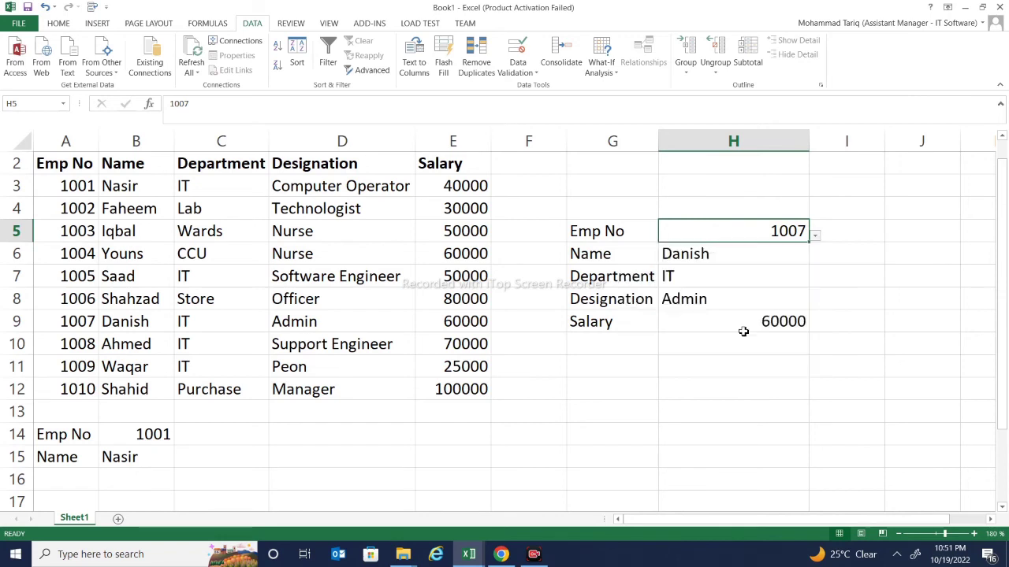
left_click(816, 236)
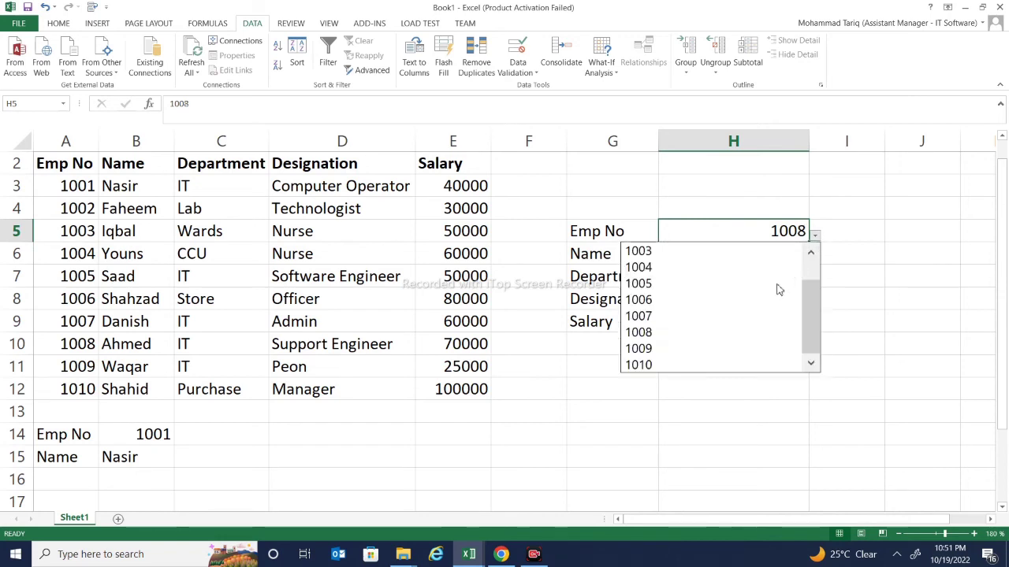
left_click(745, 357)
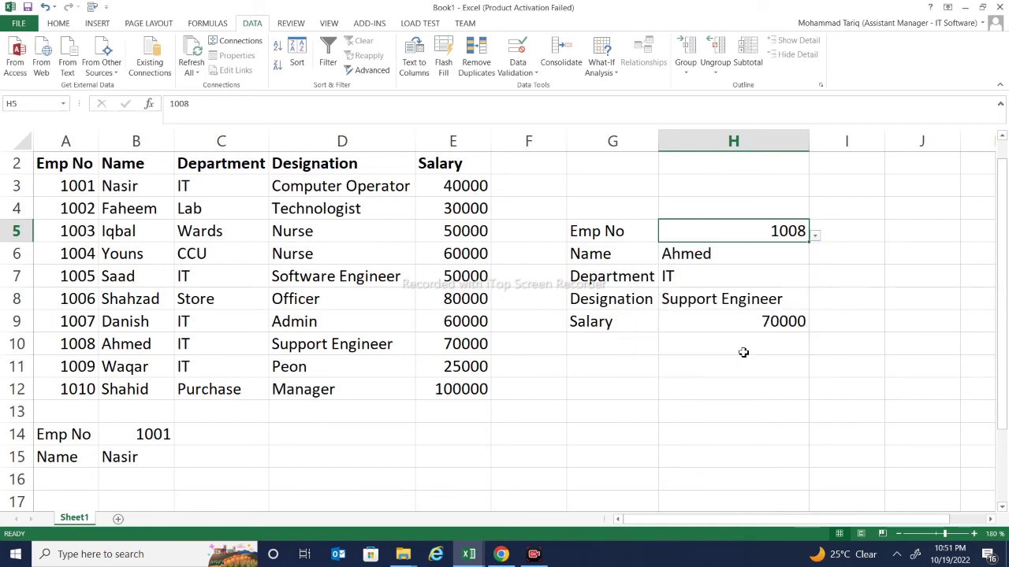
left_click(816, 237)
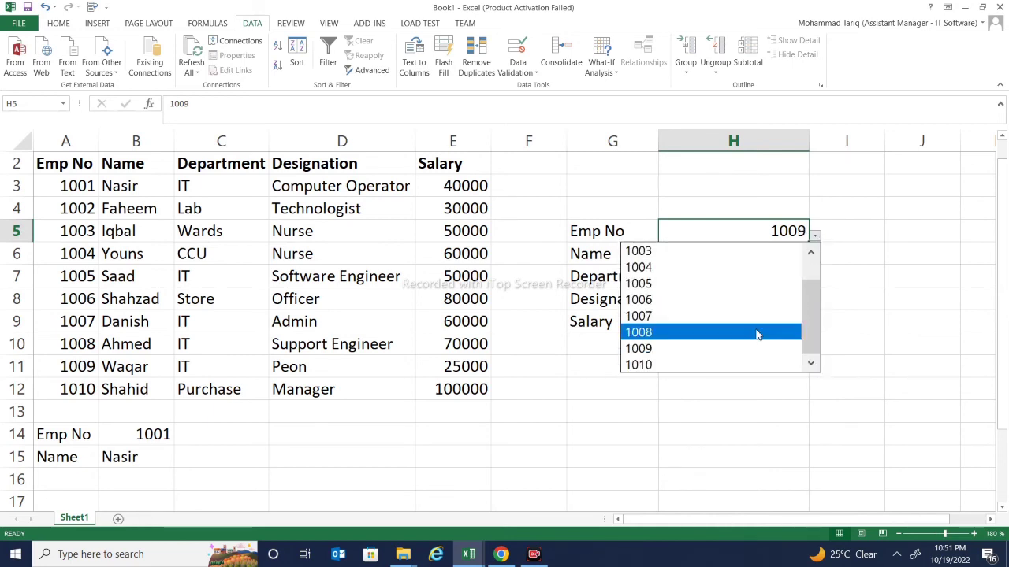
left_click(729, 367)
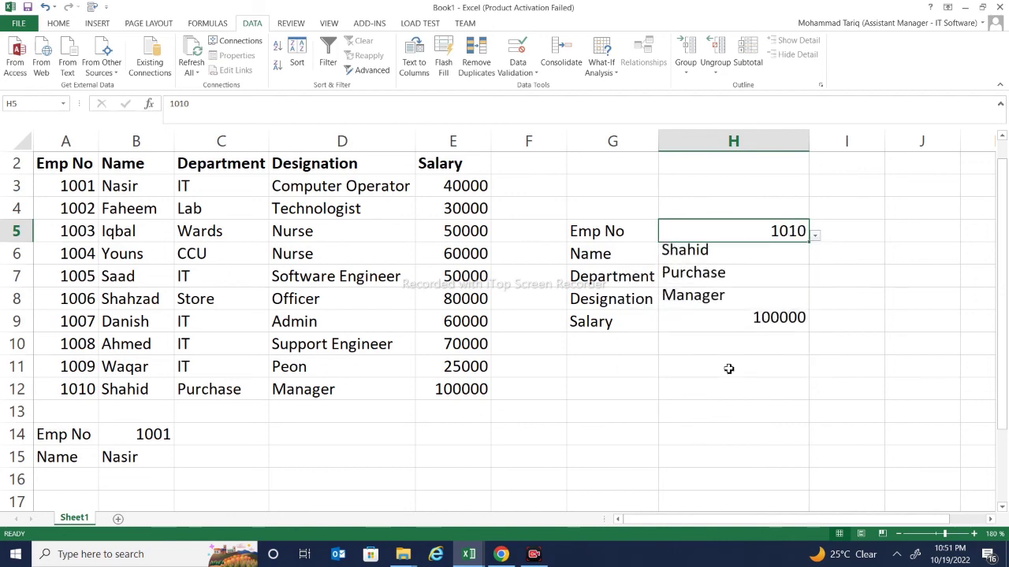
left_click(678, 377)
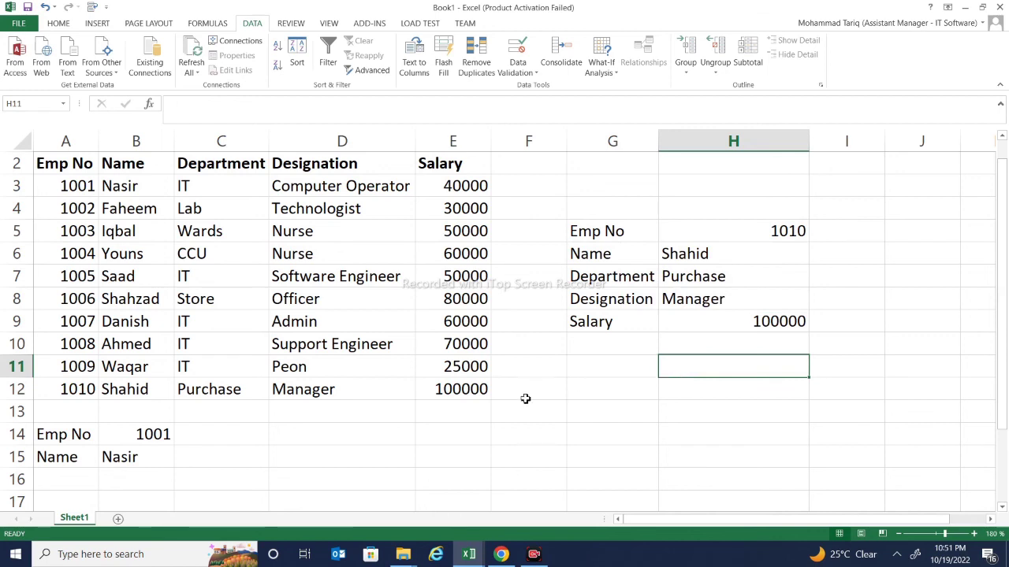